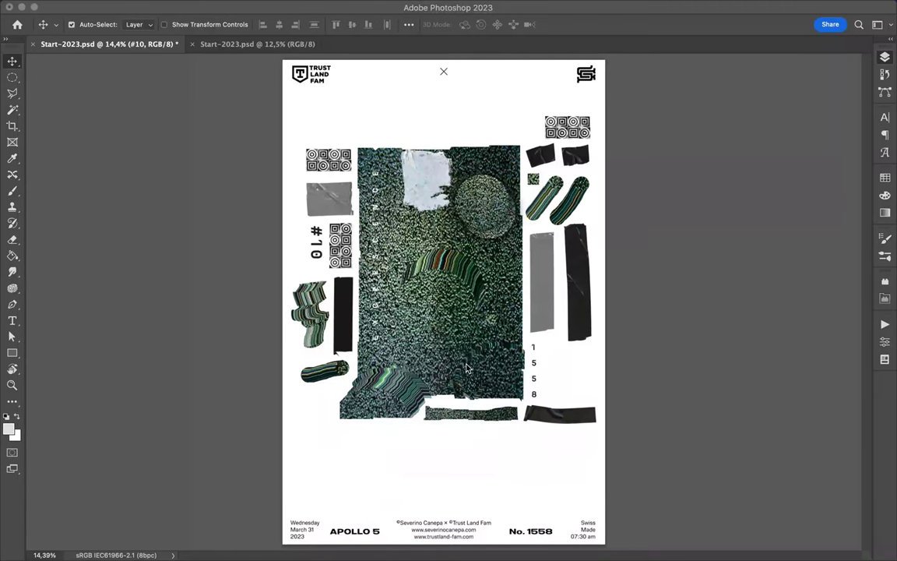
# With Auto-Select off, move both noise circles up over the noise block's top edge.
pyautogui.press('F7')
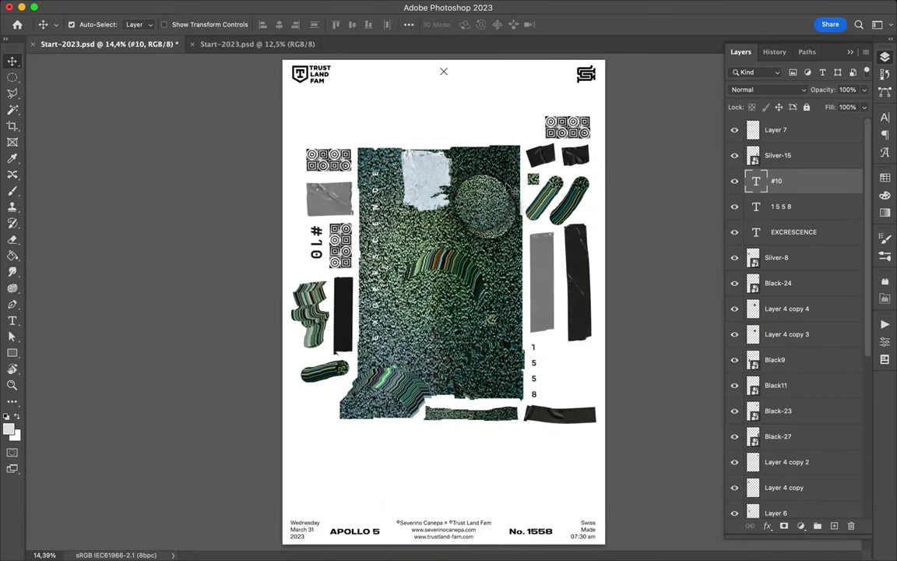
pyautogui.press('super')
pyautogui.keyDown('super'); pyautogui.click(504, 230); pyautogui.keyUp('super')
pyautogui.keyDown('shift'); pyautogui.keyDown('super'); pyautogui.click(495, 221); pyautogui.keyUp('super'); pyautogui.keyUp('shift')
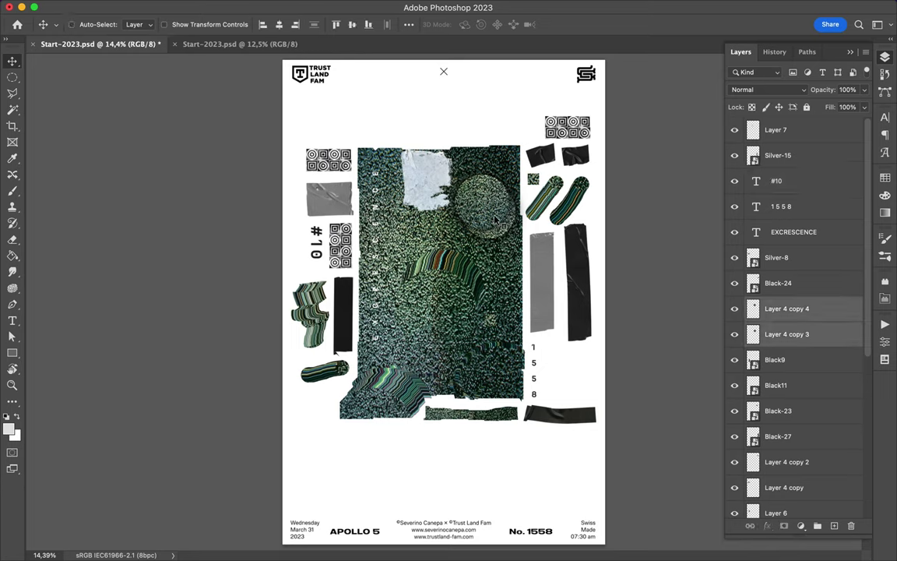
pyautogui.moveTo(495, 223); pyautogui.dragTo(489, 143)
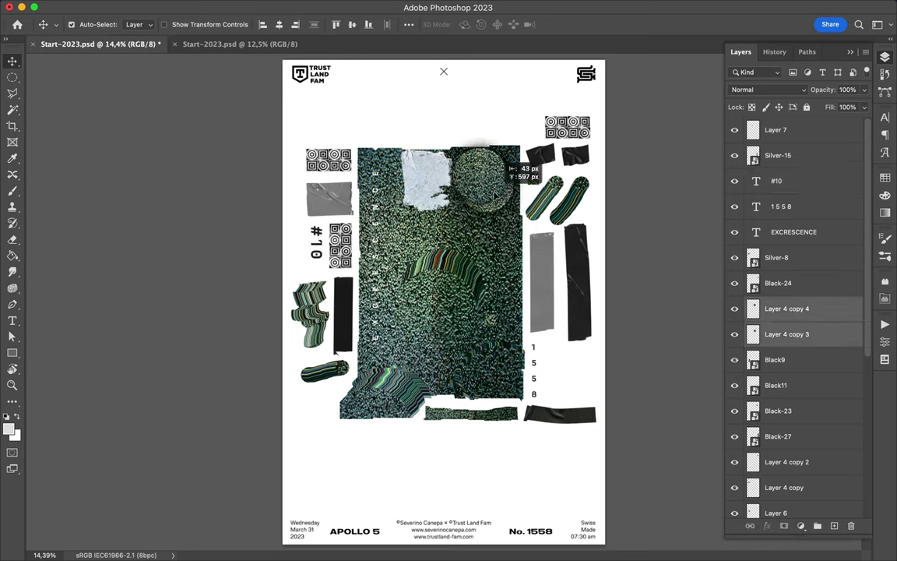
pyautogui.moveTo(488, 143); pyautogui.dragTo(468, 135)
# Tuck the silver tape (Layer 7) beneath the upper circle (Layer 4 copy 4), then re-enable Auto-Select.
pyautogui.keyDown('super'); pyautogui.click(478, 145); pyautogui.keyUp('super')
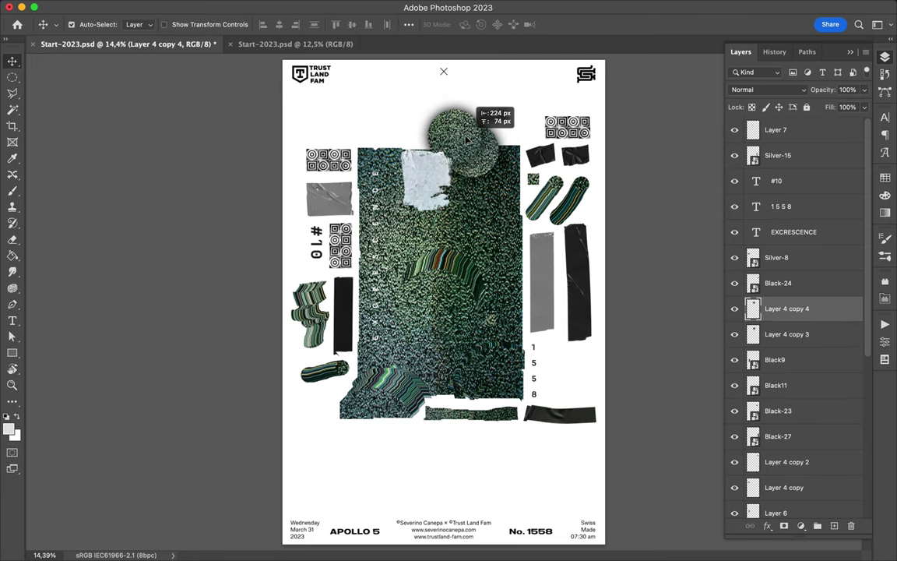
pyautogui.keyDown('super'); pyautogui.click(437, 181); pyautogui.keyUp('super')
pyautogui.moveTo(437, 180); pyautogui.dragTo(459, 187)
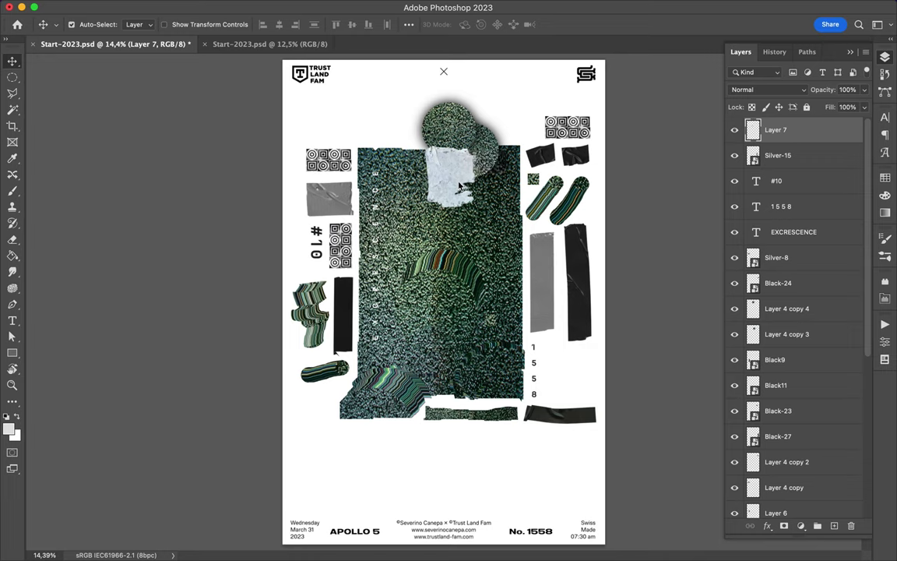
pyautogui.moveTo(826, 125); pyautogui.dragTo(795, 330)
pyautogui.moveTo(460, 193); pyautogui.dragTo(452, 185)
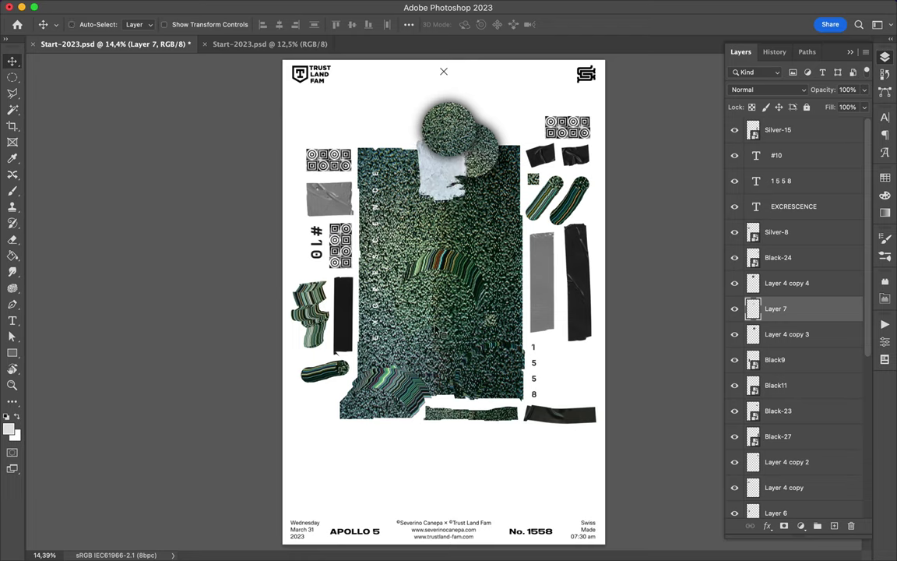
pyautogui.keyDown('ctrl'); pyautogui.click(410, 374); pyautogui.keyUp('ctrl')
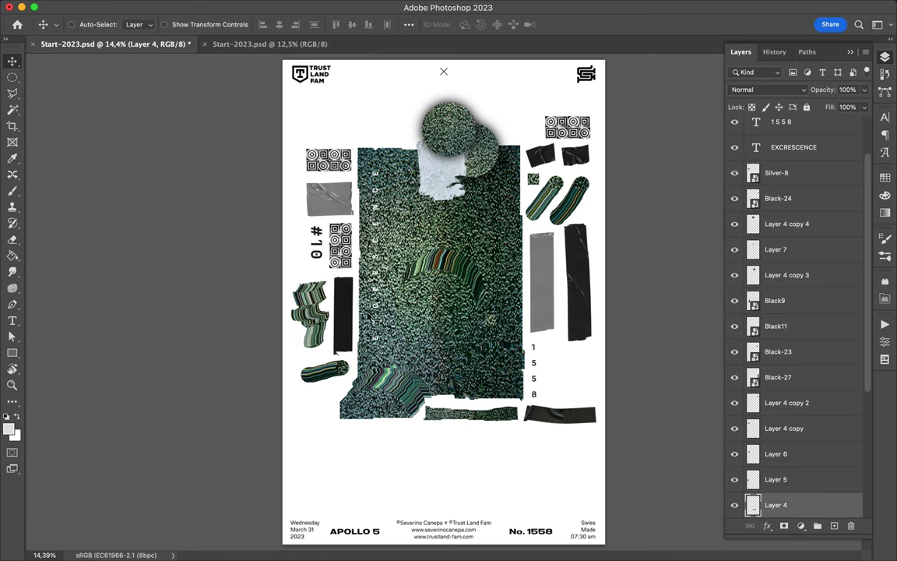
# Select the left-column stickers, tapes and #10 numeral and move them to the poster centre.
pyautogui.keyDown('ctrl'); pyautogui.click(343, 319); pyautogui.keyUp('ctrl')
pyautogui.keyDown('ctrl'); pyautogui.keyDown('shift'); pyautogui.click(287, 288); pyautogui.keyUp('shift'); pyautogui.keyUp('ctrl')
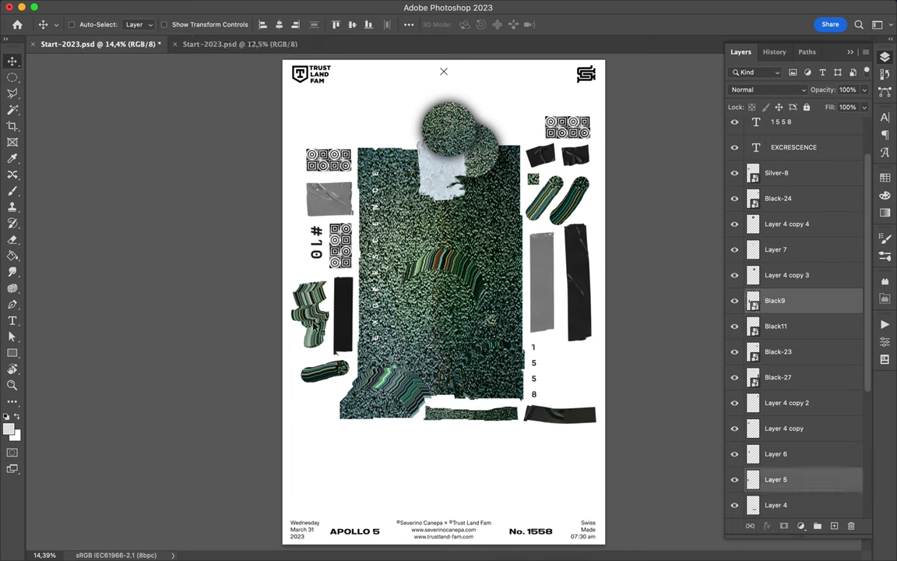
pyautogui.keyDown('ctrl'); pyautogui.keyDown('shift'); pyautogui.click(313, 234); pyautogui.keyUp('shift'); pyautogui.keyUp('ctrl')
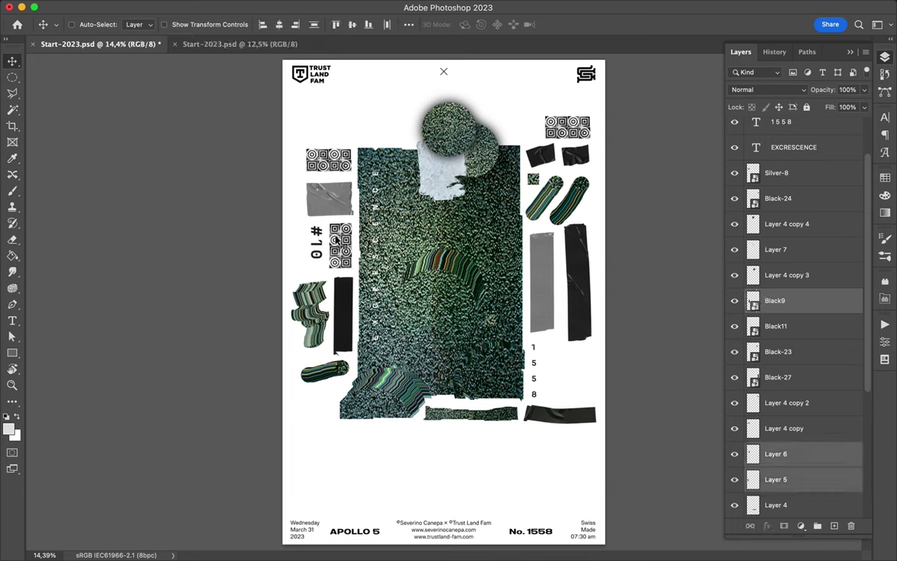
pyautogui.keyDown('ctrl'); pyautogui.keyDown('shift'); pyautogui.click(324, 209); pyautogui.keyUp('shift'); pyautogui.keyUp('ctrl')
pyautogui.keyDown('ctrl'); pyautogui.keyDown('shift'); pyautogui.click(331, 165); pyautogui.keyUp('shift'); pyautogui.keyUp('ctrl')
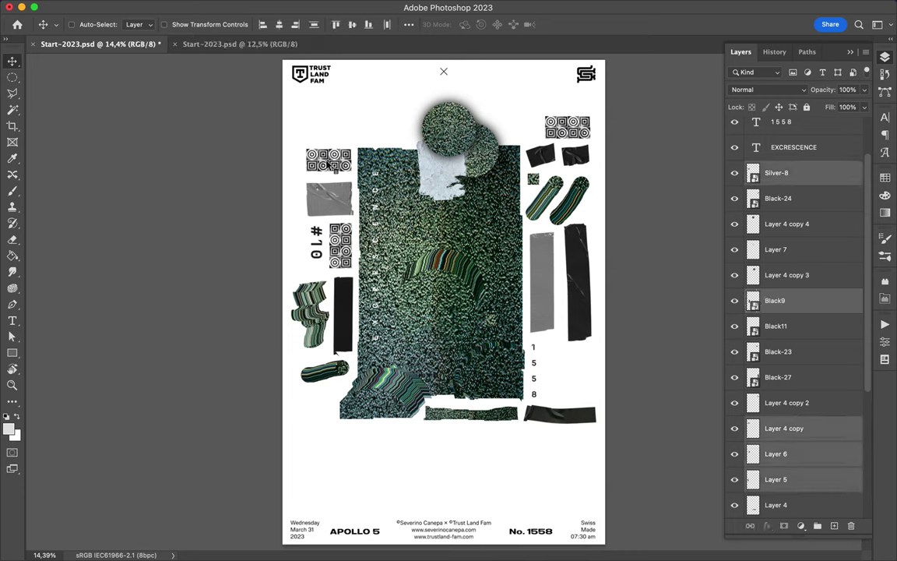
pyautogui.moveTo(331, 182)
pyautogui.mouseDown()
pyautogui.moveTo(441, 309)
pyautogui.moveTo(447, 331)
pyautogui.mouseUp()
# Rotate the group 90° into a horizontal row and place it just above the footer.
pyautogui.hotkey('ctrl', 't')
pyautogui.moveTo(420, 289); pyautogui.dragTo(347, 438)
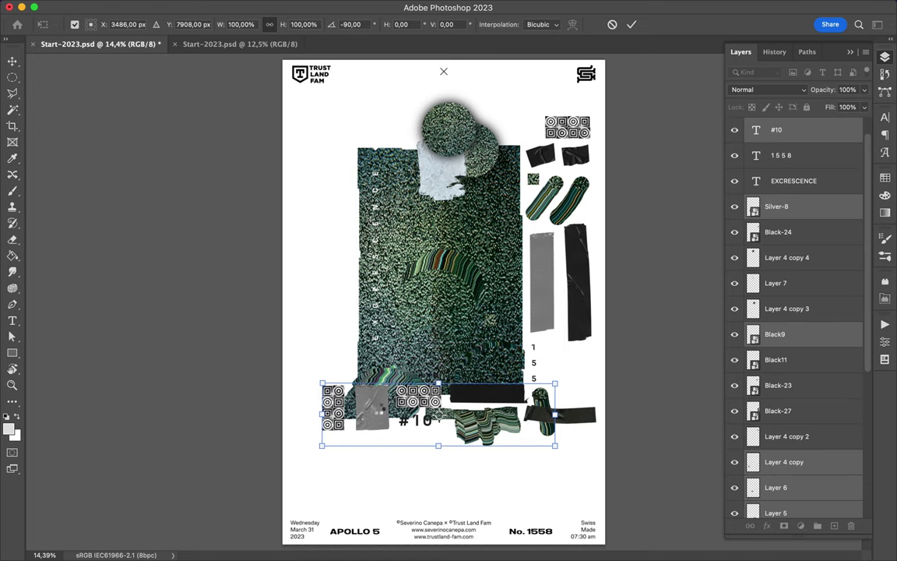
pyautogui.press('Return')
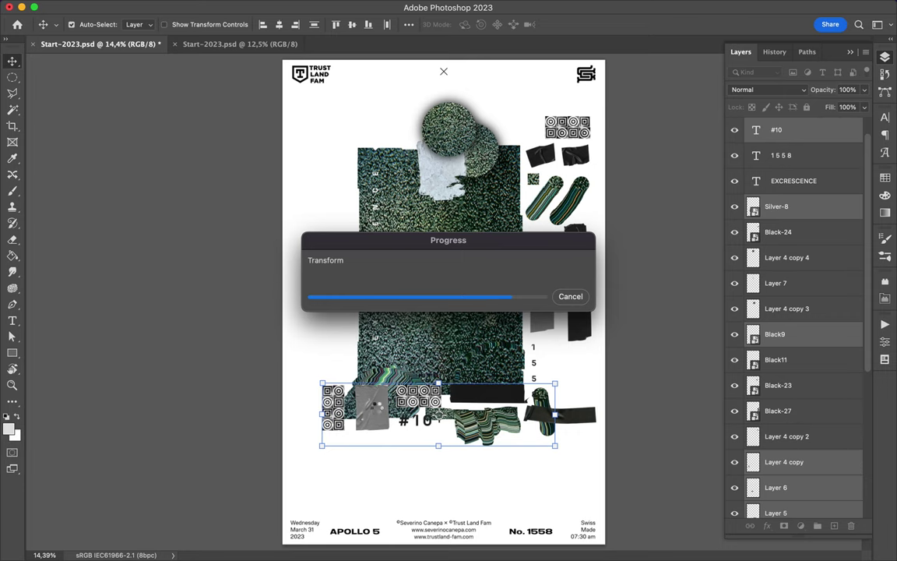
pyautogui.moveTo(375, 410); pyautogui.dragTo(336, 465)
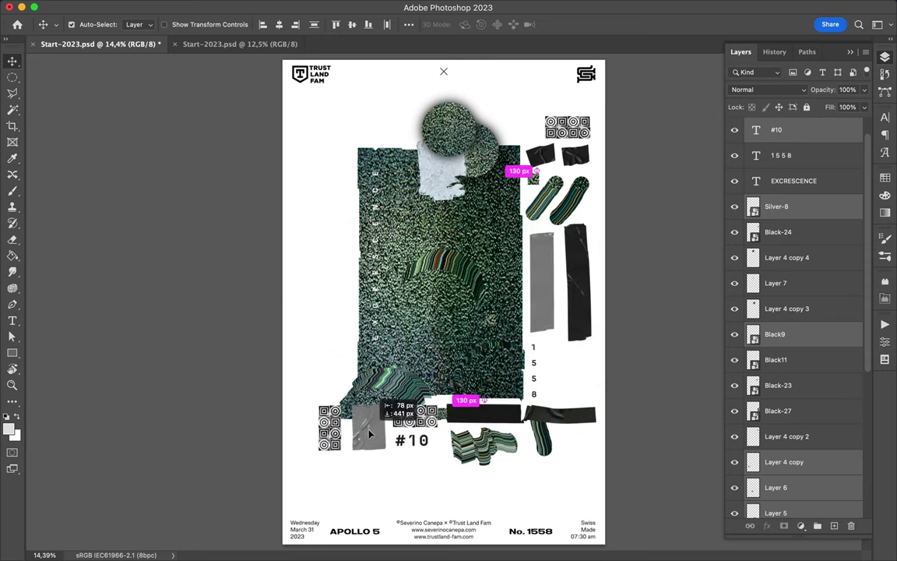
pyautogui.moveTo(336, 465); pyautogui.dragTo(335, 465)
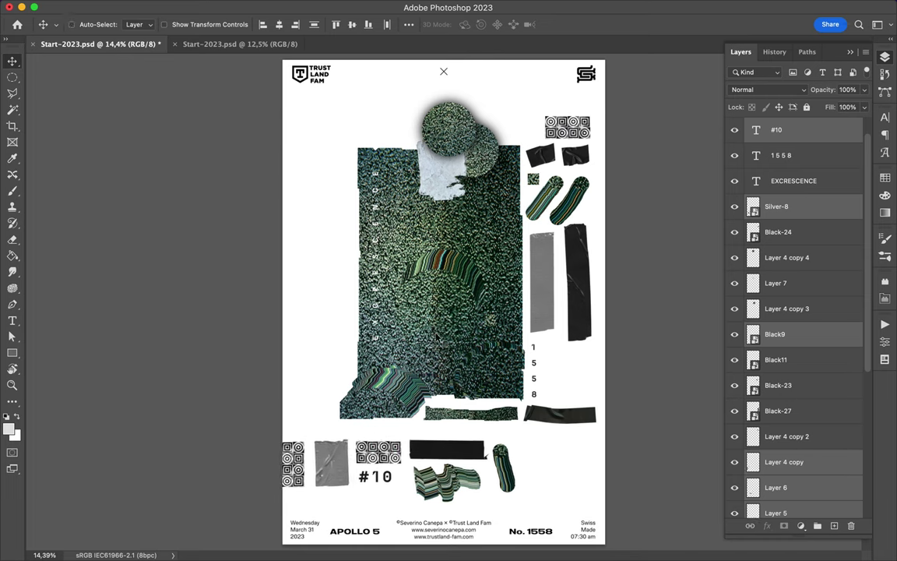
pyautogui.click(438, 337)
# Rotate the tv-noise-textures-023-sbh block 180° and slide it off the poster's left edge.
pyautogui.hotkey('ctrl', 't')
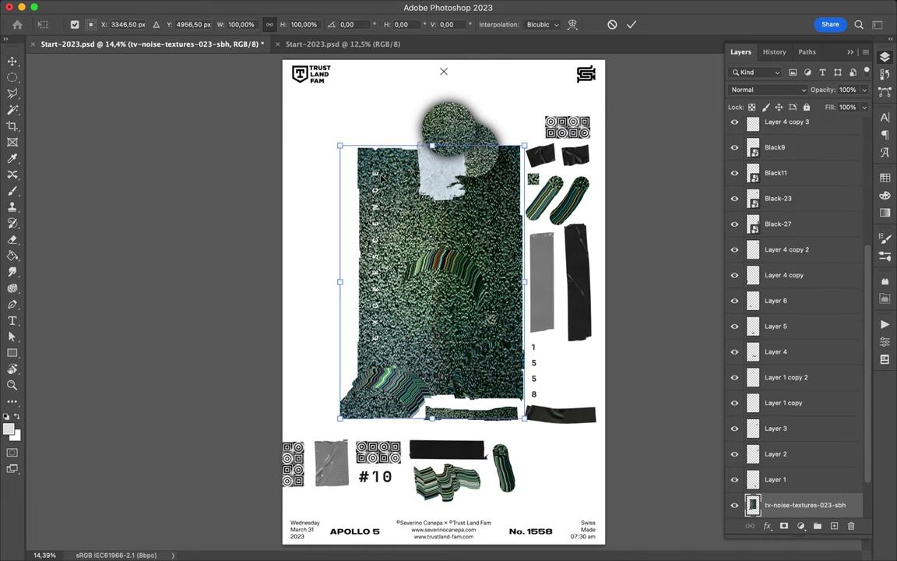
pyautogui.moveTo(339, 132)
pyautogui.mouseDown()
pyautogui.moveTo(493, 431)
pyautogui.moveTo(517, 429)
pyautogui.mouseUp()
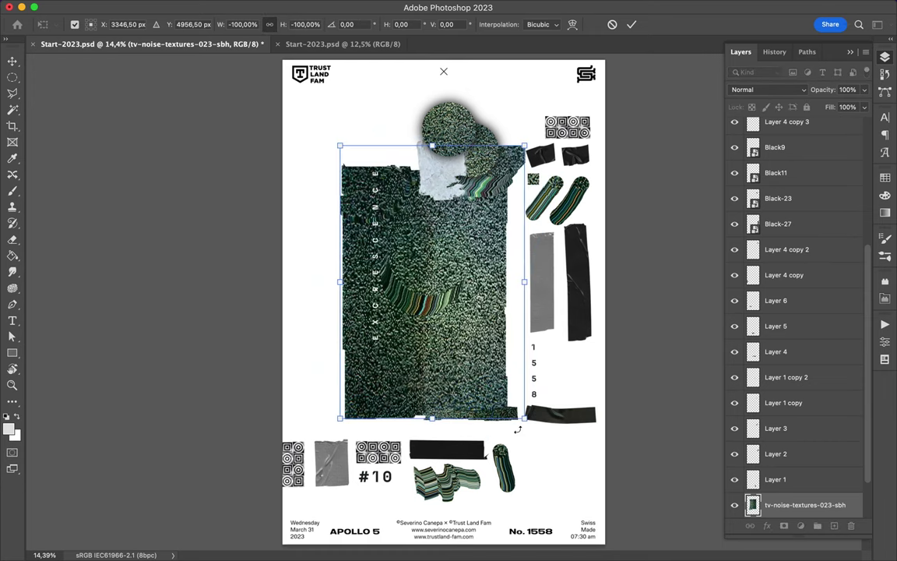
pyautogui.moveTo(470, 360); pyautogui.dragTo(321, 343)
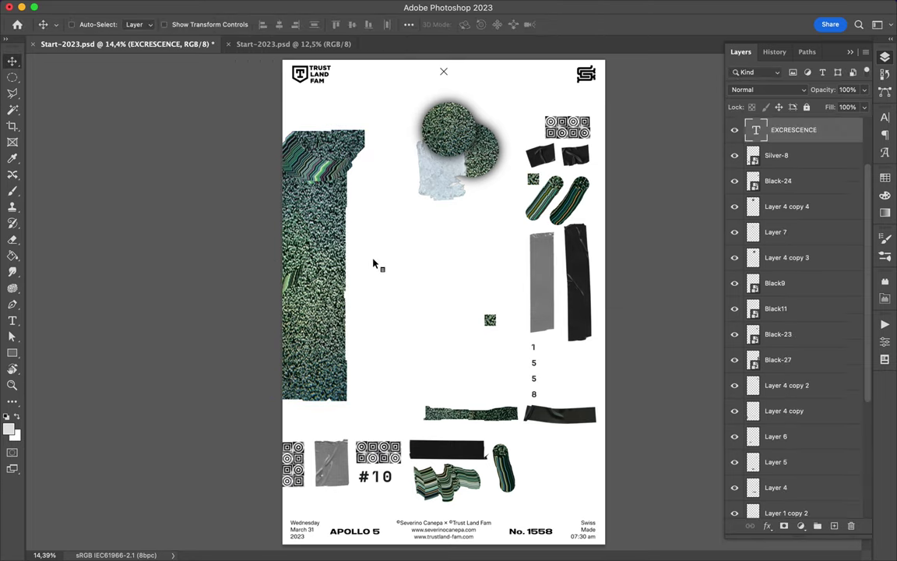
# Position the vertical EXCRESCENCE text along the left noise strip.
pyautogui.moveTo(374, 264); pyautogui.dragTo(331, 266)
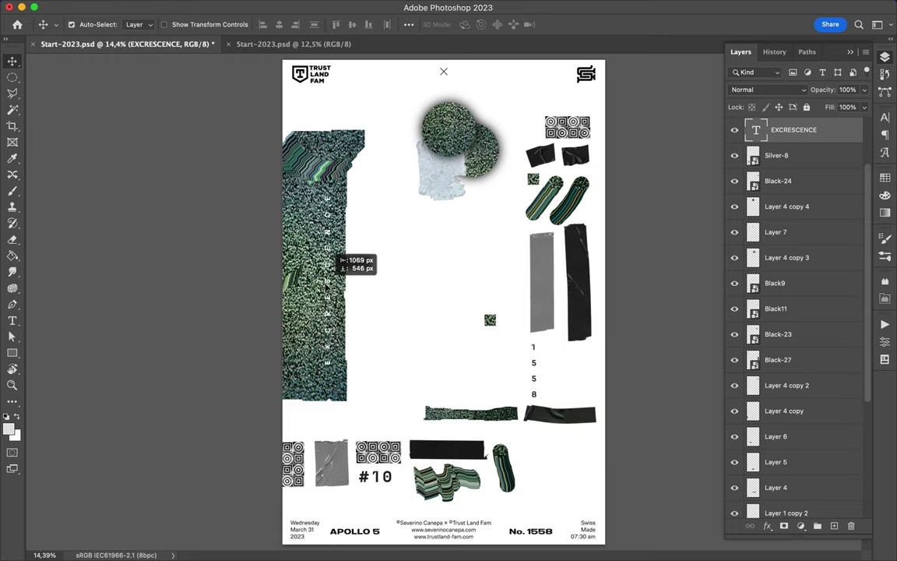
pyautogui.moveTo(327, 287); pyautogui.dragTo(327, 284)
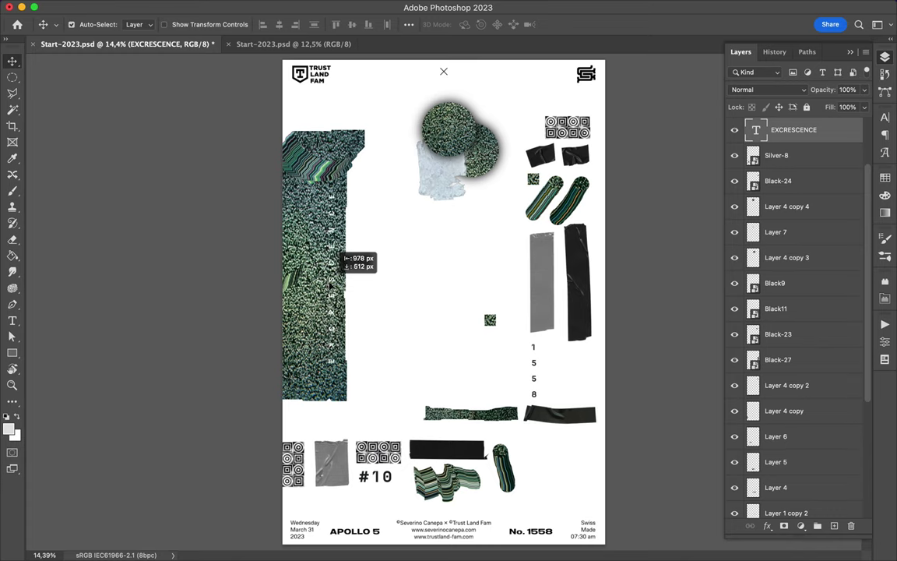
pyautogui.moveTo(327, 286); pyautogui.dragTo(302, 283)
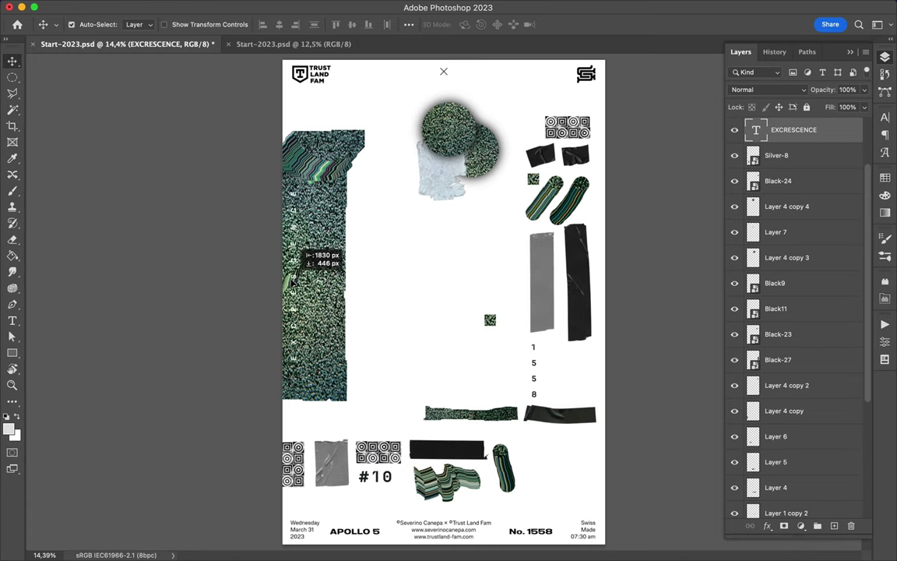
pyautogui.moveTo(310, 249); pyautogui.dragTo(297, 249)
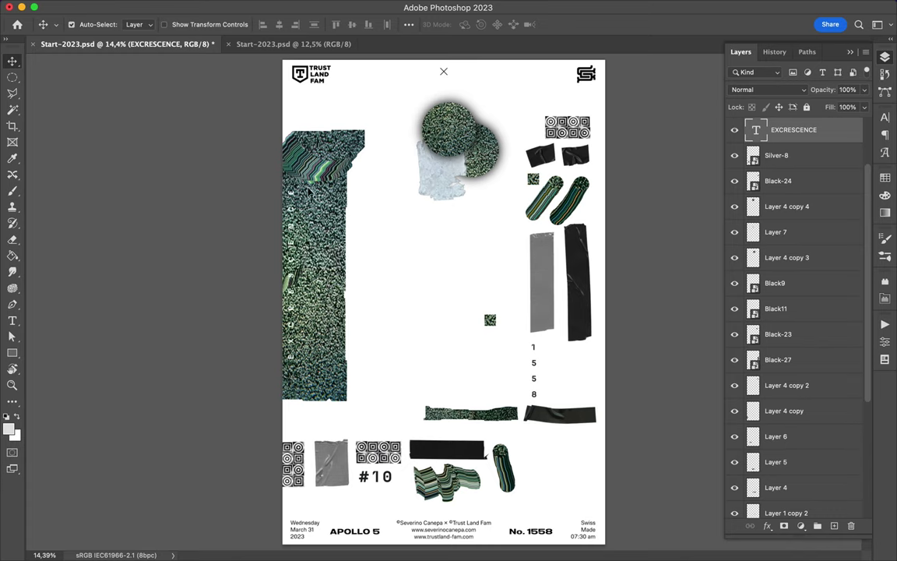
# Draw a small oval selection below the strip, create Layer 8, and nudge the strip up.
pyautogui.press('m')
pyautogui.moveTo(293, 400); pyautogui.dragTo(298, 428)
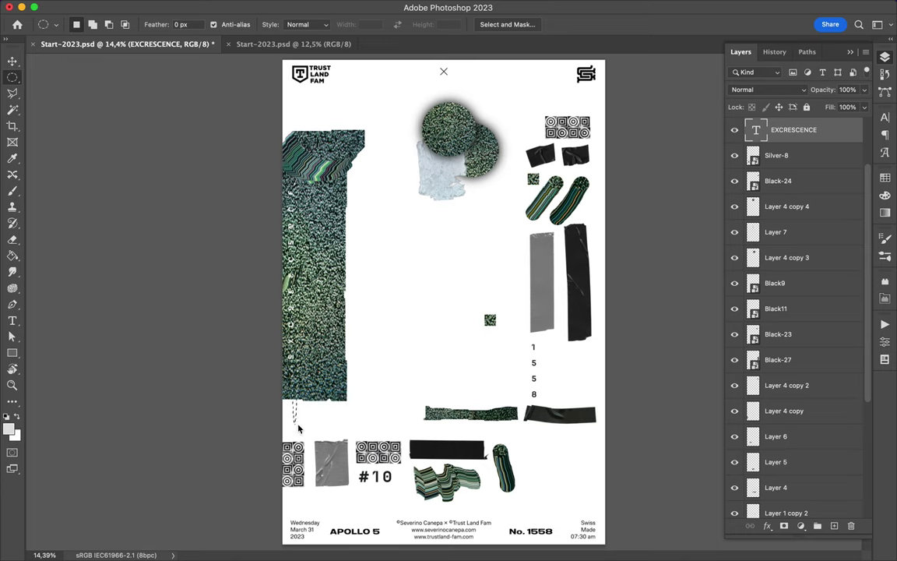
pyautogui.hotkey('ctrl', 'j')
pyautogui.press('v')
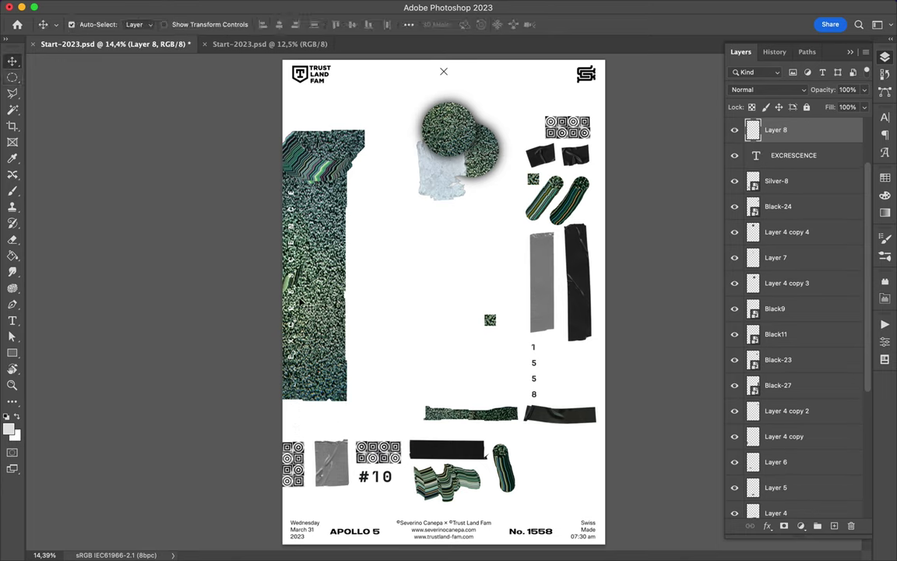
pyautogui.moveTo(298, 292); pyautogui.dragTo(297, 284)
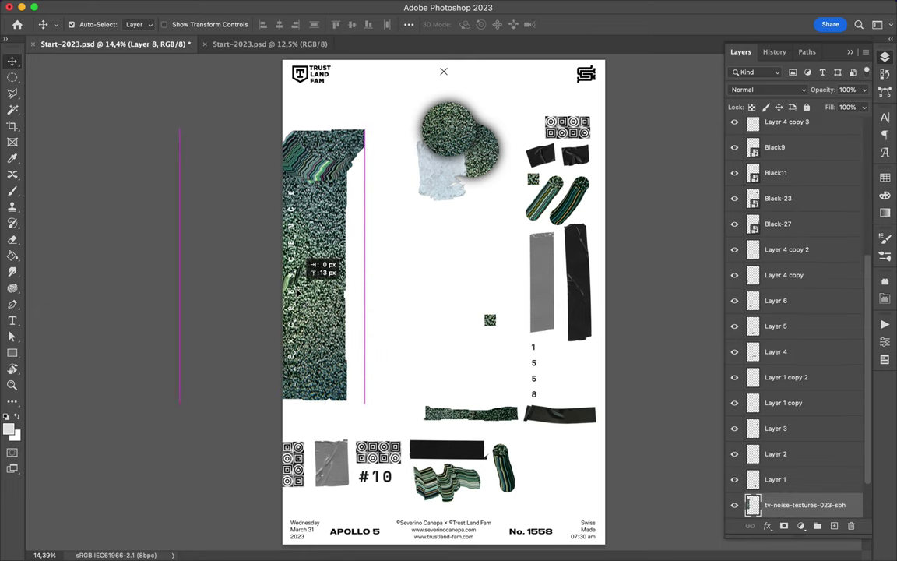
# Stack the green noise strip and black tape strip at the lower row's right end.
pyautogui.moveTo(297, 286); pyautogui.dragTo(297, 294)
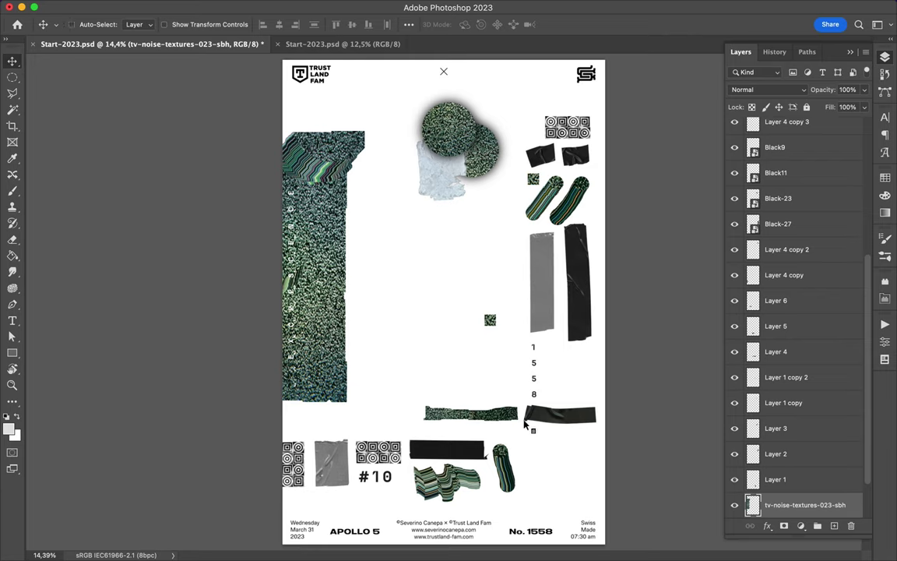
pyautogui.click(498, 418)
pyautogui.moveTo(498, 419); pyautogui.dragTo(594, 486)
pyautogui.click(589, 422)
pyautogui.moveTo(586, 420); pyautogui.dragTo(585, 461)
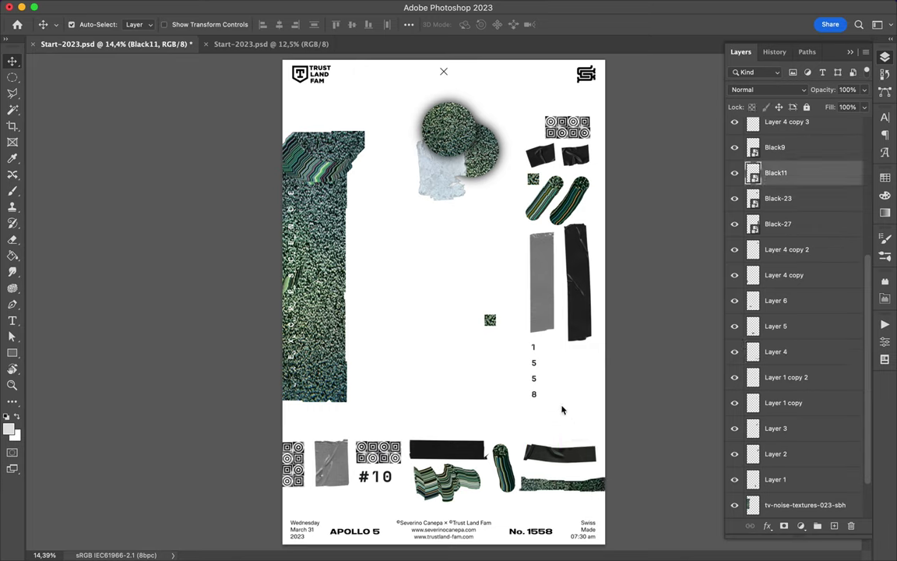
# Select the 1 5 5 8 numerals and the noise sphere pieces.
pyautogui.click(534, 381)
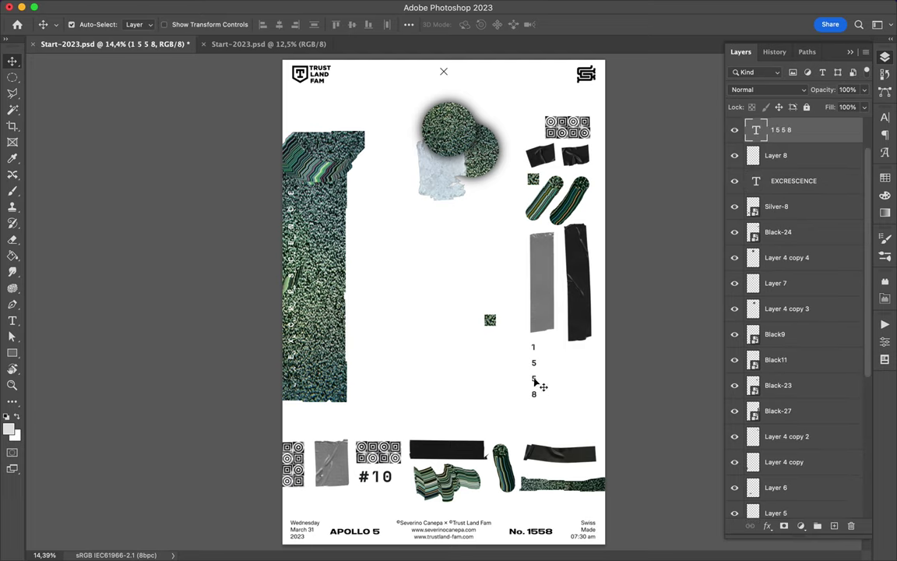
pyautogui.click(436, 152)
pyautogui.keyDown('shift'); pyautogui.click(464, 149); pyautogui.keyUp('shift')
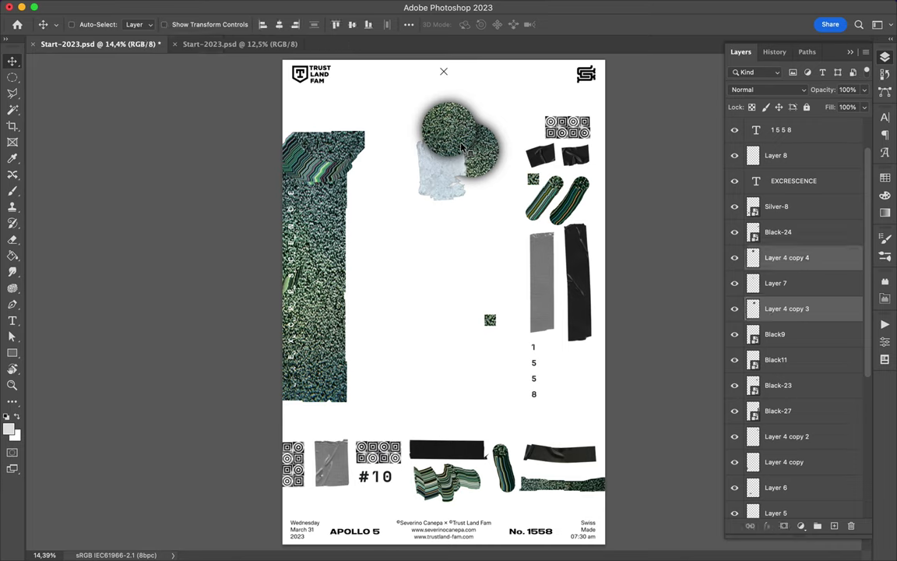
# Shift the spheres and paper left and stack them below tv-noise-textures-023-sbh, partly hidden behind it.
pyautogui.keyDown('shift'); pyautogui.click(452, 181); pyautogui.keyUp('shift')
pyautogui.moveTo(450, 181); pyautogui.dragTo(359, 162)
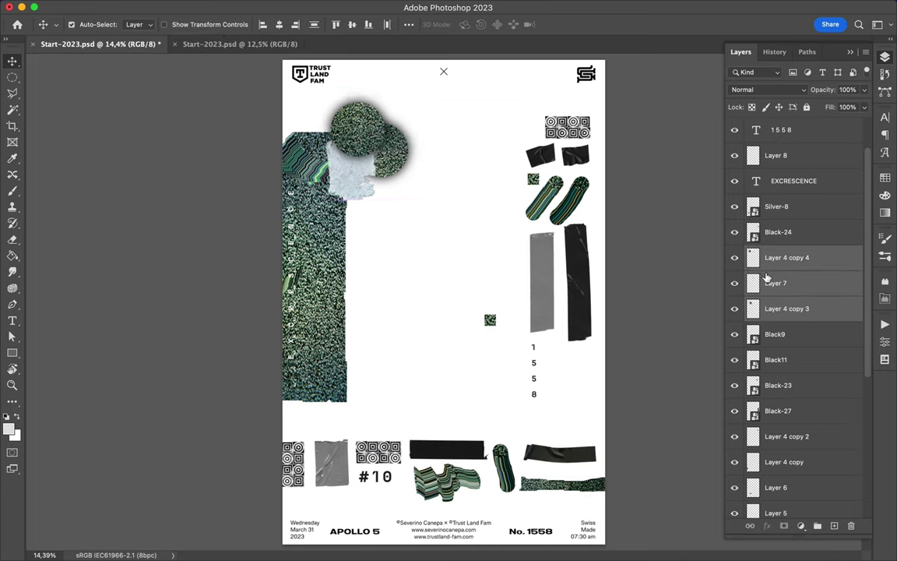
pyautogui.moveTo(778, 274); pyautogui.dragTo(770, 487)
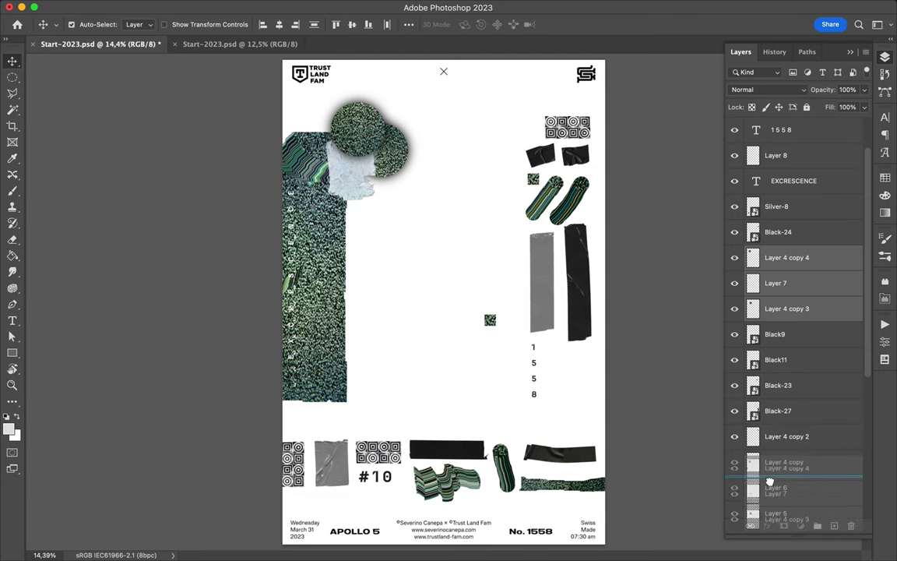
pyautogui.moveTo(769, 487); pyautogui.dragTo(770, 495)
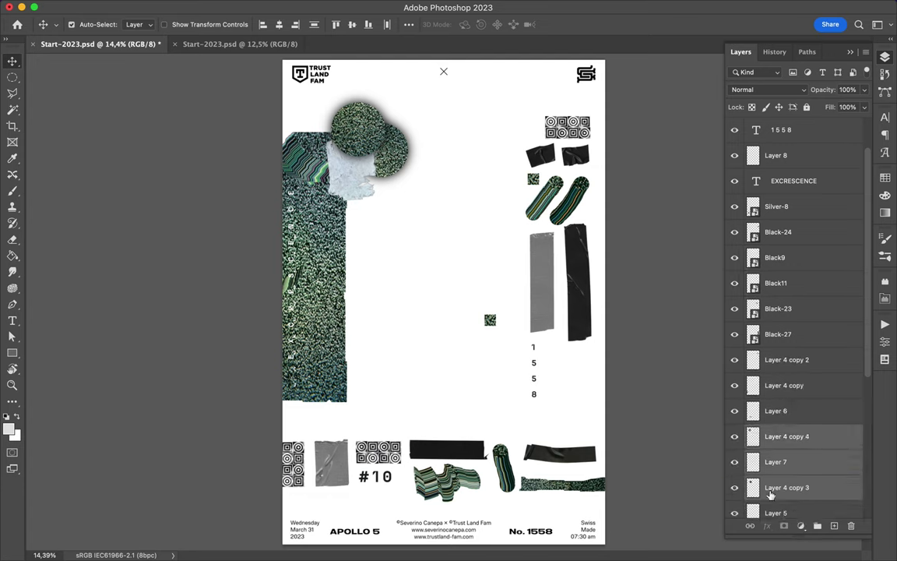
pyautogui.scroll(-5, 767, 433)
pyautogui.moveTo(788, 341); pyautogui.dragTo(786, 459)
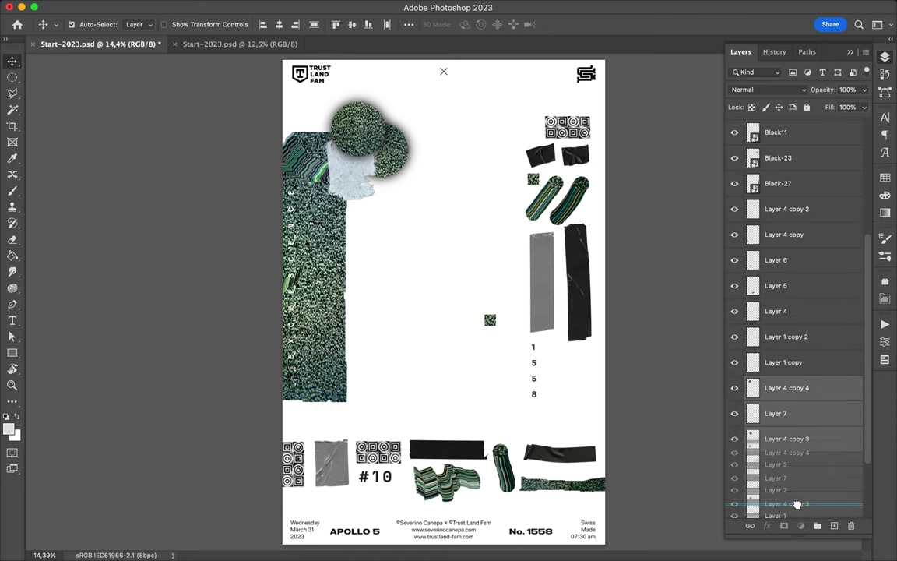
pyautogui.moveTo(798, 444); pyautogui.dragTo(797, 503)
pyautogui.scroll(-1, 797, 467)
pyautogui.scroll(-2, 797, 437)
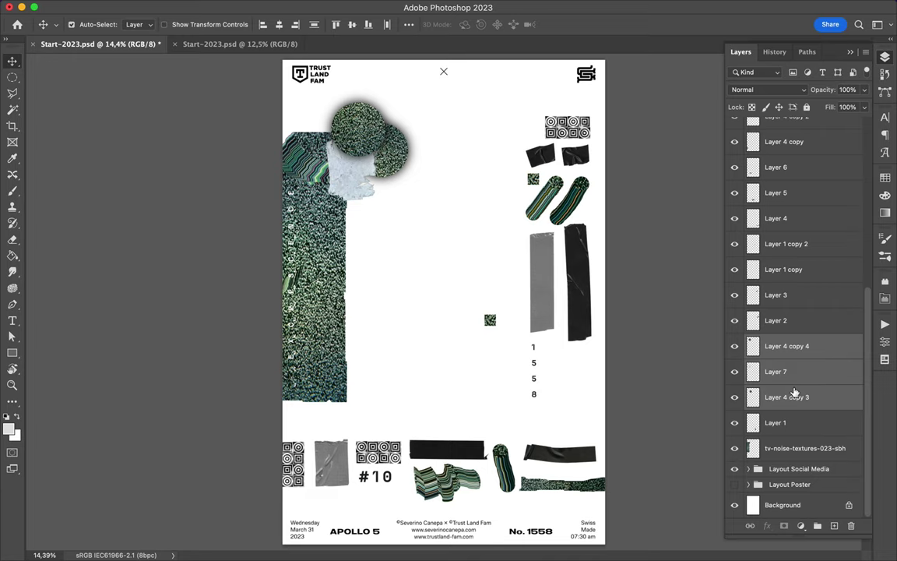
pyautogui.moveTo(794, 391); pyautogui.dragTo(794, 440)
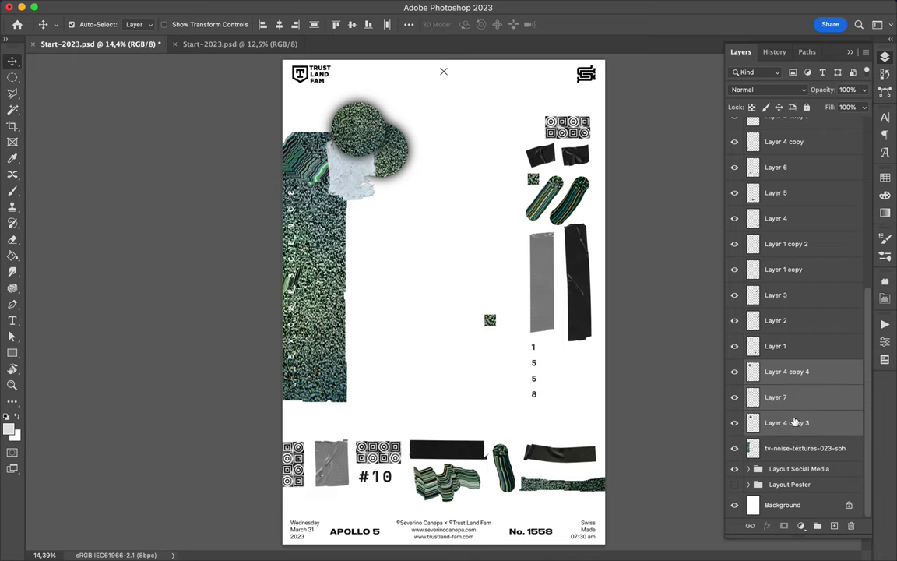
pyautogui.moveTo(793, 424); pyautogui.dragTo(793, 458)
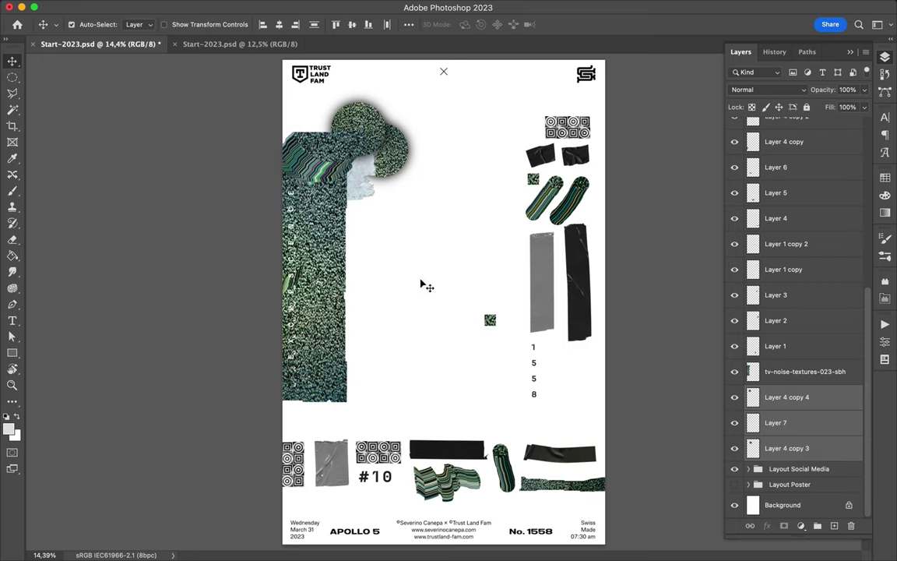
pyautogui.moveTo(355, 137)
pyautogui.mouseDown()
pyautogui.moveTo(379, 158)
pyautogui.moveTo(374, 201)
pyautogui.mouseUp()
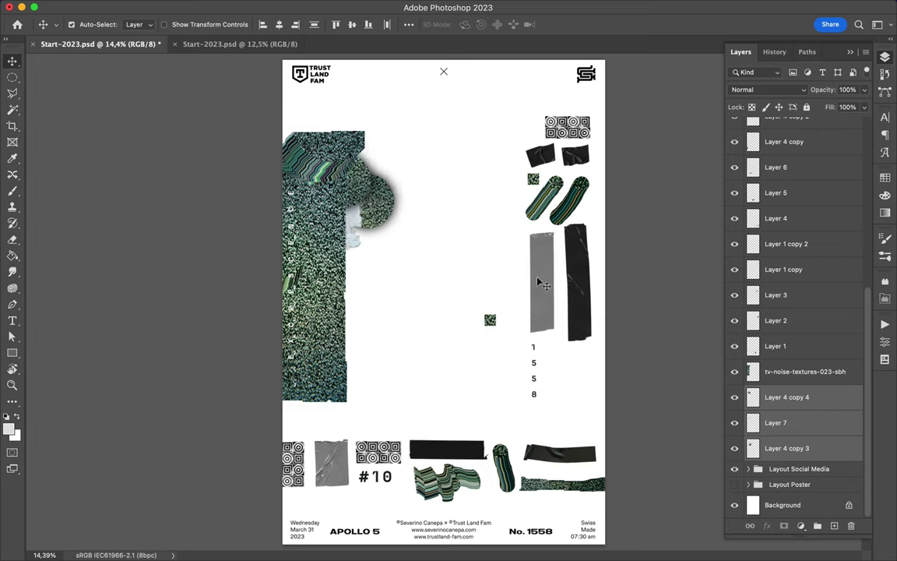
# Place the 1 5 5 8 numerals beside the noise column with the green square right of the 8.
pyautogui.moveTo(534, 379); pyautogui.dragTo(367, 381)
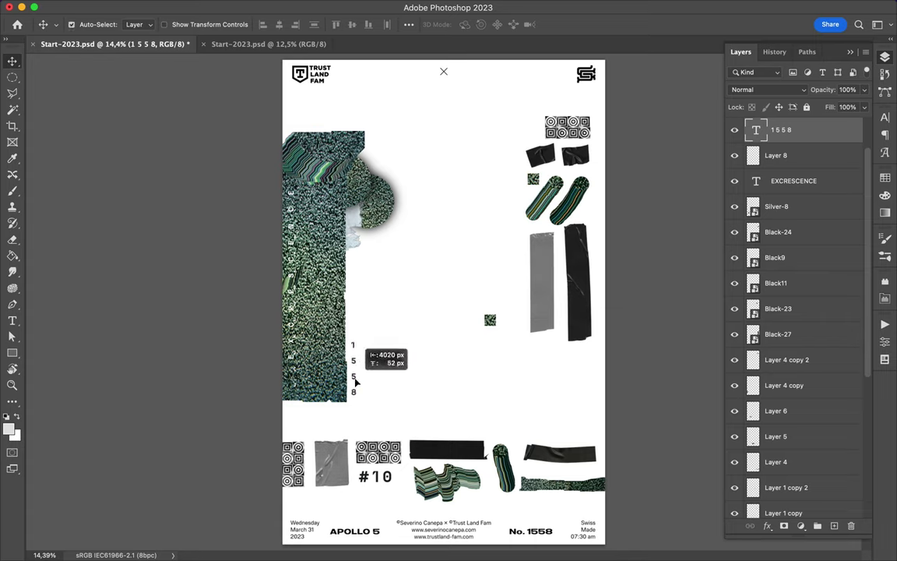
pyautogui.moveTo(367, 381); pyautogui.dragTo(355, 381)
pyautogui.click(490, 326)
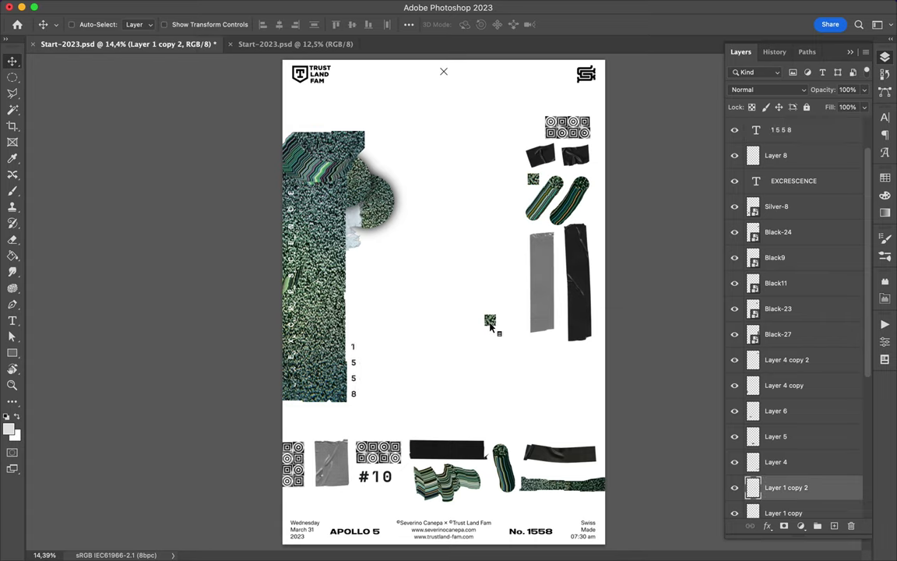
pyautogui.moveTo(477, 335); pyautogui.dragTo(352, 407)
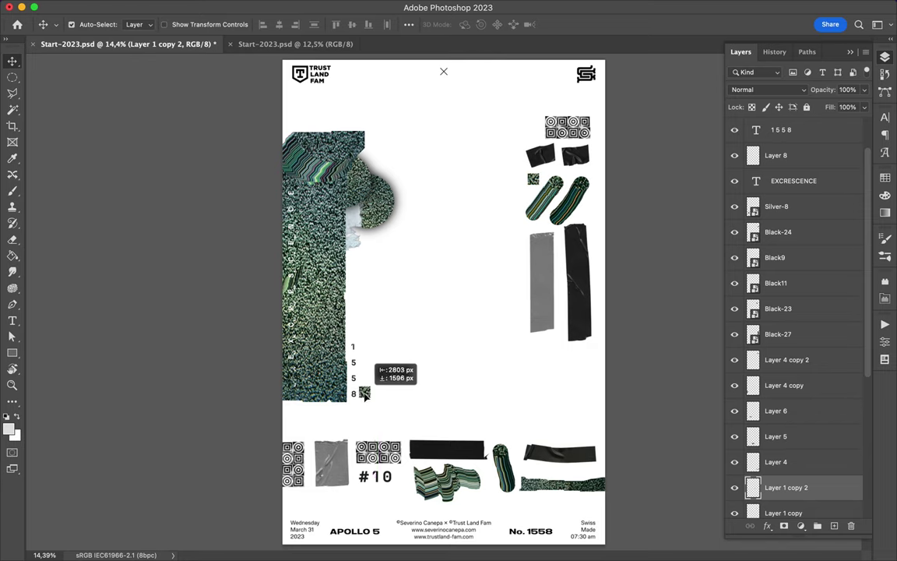
# Move the two pickle stickers below the numerals, under the green square.
pyautogui.click(567, 197)
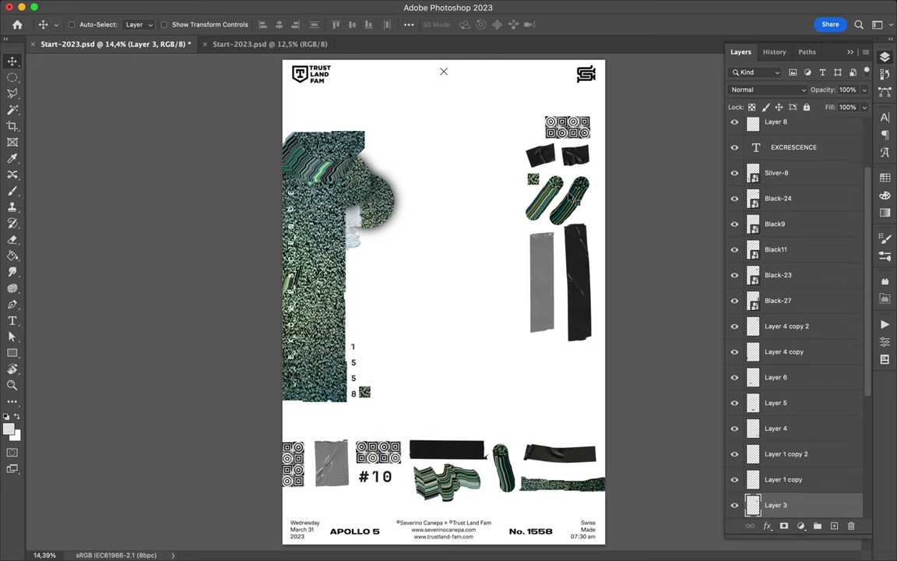
pyautogui.click(555, 197)
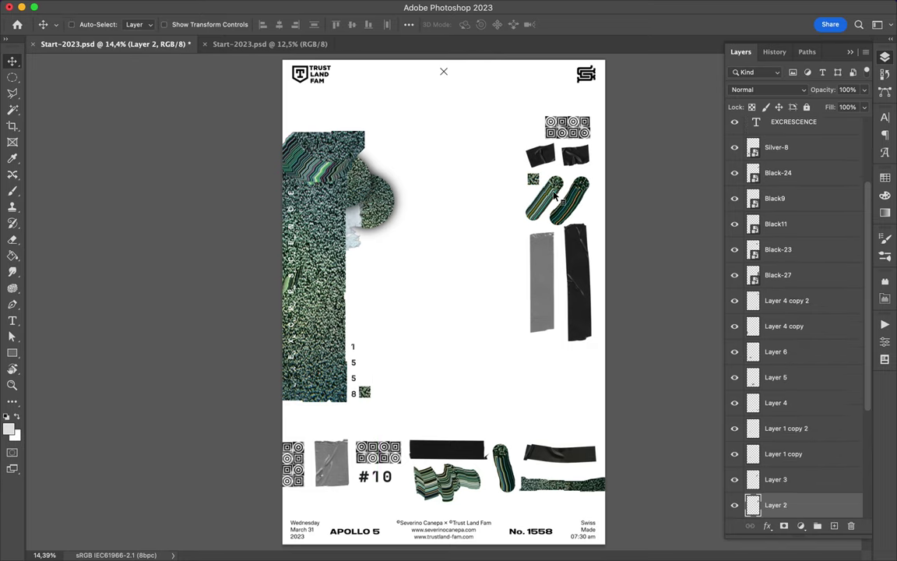
pyautogui.moveTo(555, 197)
pyautogui.mouseDown()
pyautogui.moveTo(556, 403)
pyautogui.moveTo(396, 398)
pyautogui.mouseUp()
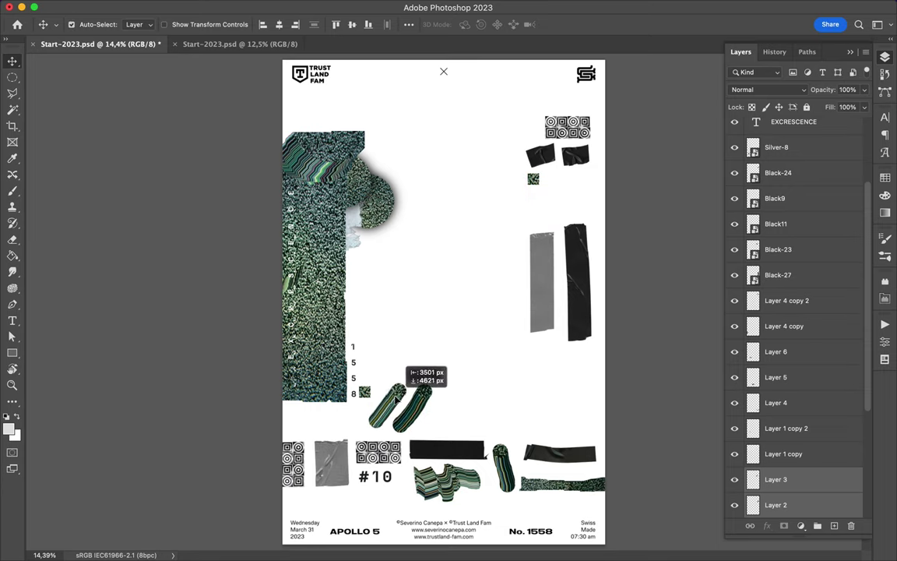
pyautogui.moveTo(396, 395); pyautogui.dragTo(394, 396)
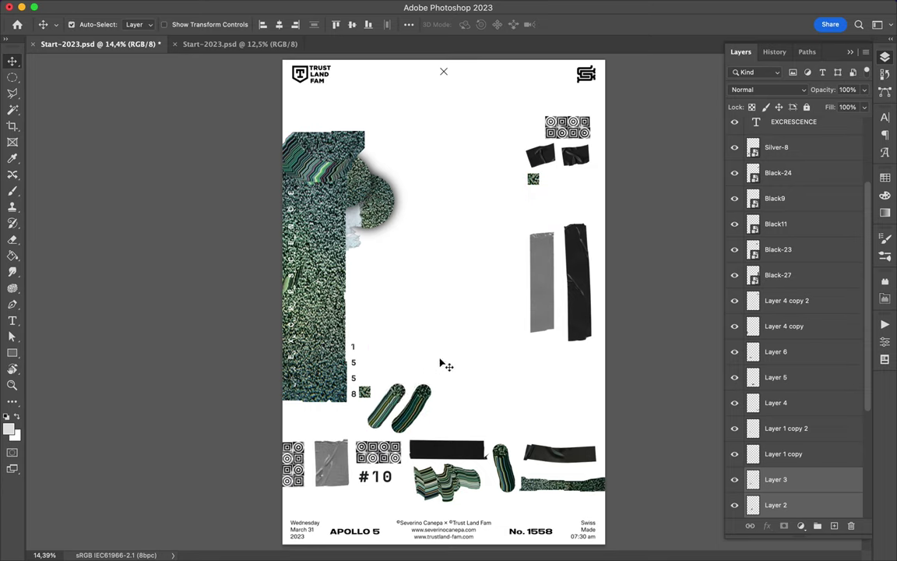
pyautogui.click(548, 292)
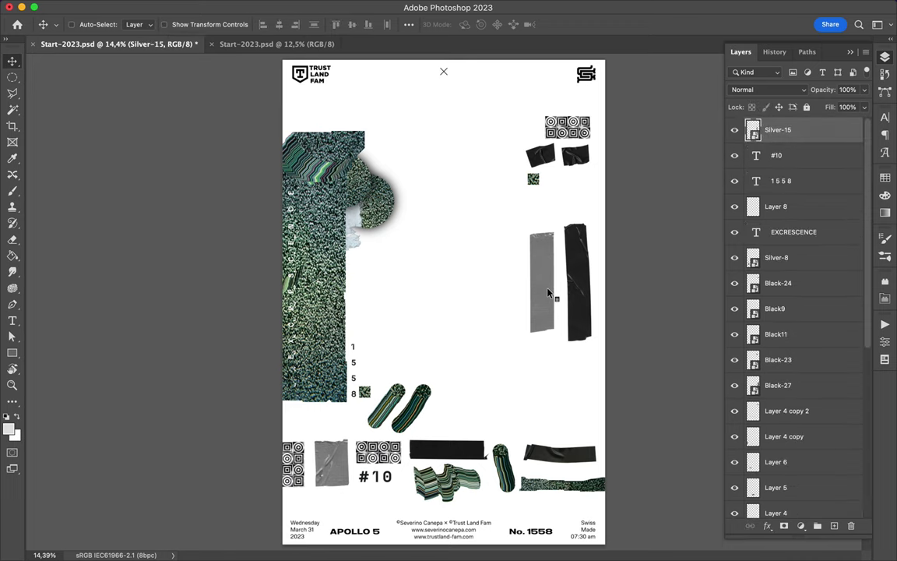
# Move the grey and black tape strips left beside the numerals.
pyautogui.keyDown('shift'); pyautogui.click(578, 293); pyautogui.keyUp('shift')
pyautogui.moveTo(578, 292); pyautogui.dragTo(410, 330)
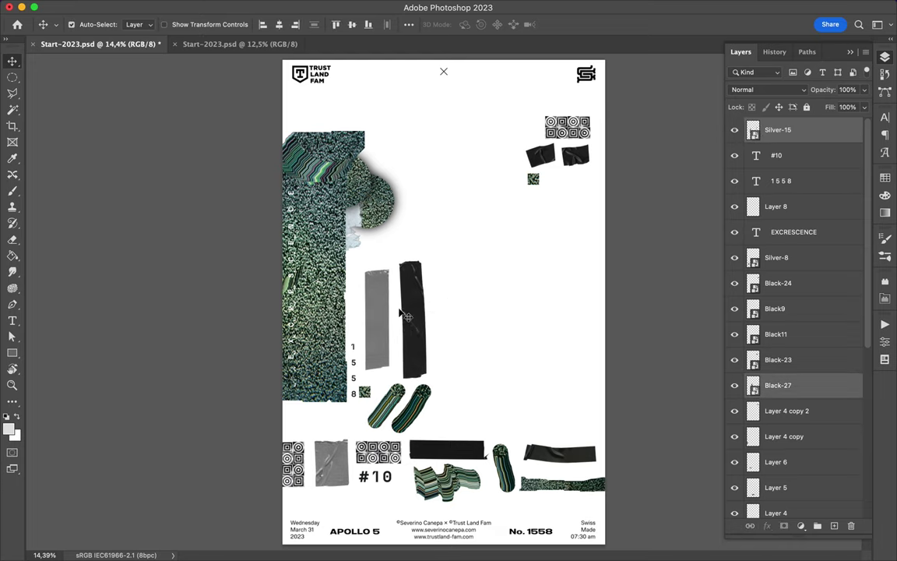
pyautogui.click(384, 306)
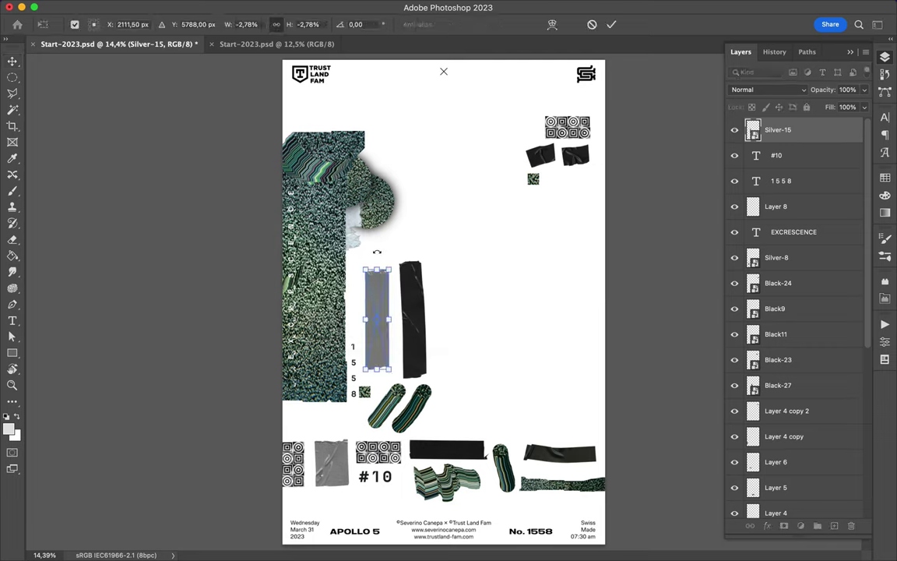
# Rotate the grey Silver-15 strip 90° horizontal and place it top-left below the logo.
pyautogui.moveTo(377, 251); pyautogui.dragTo(497, 321)
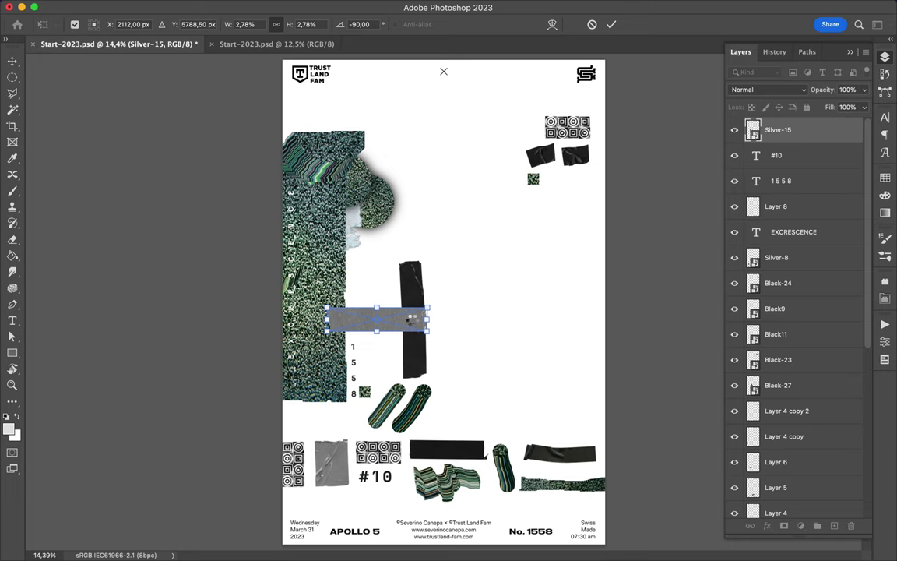
pyautogui.press('Return')
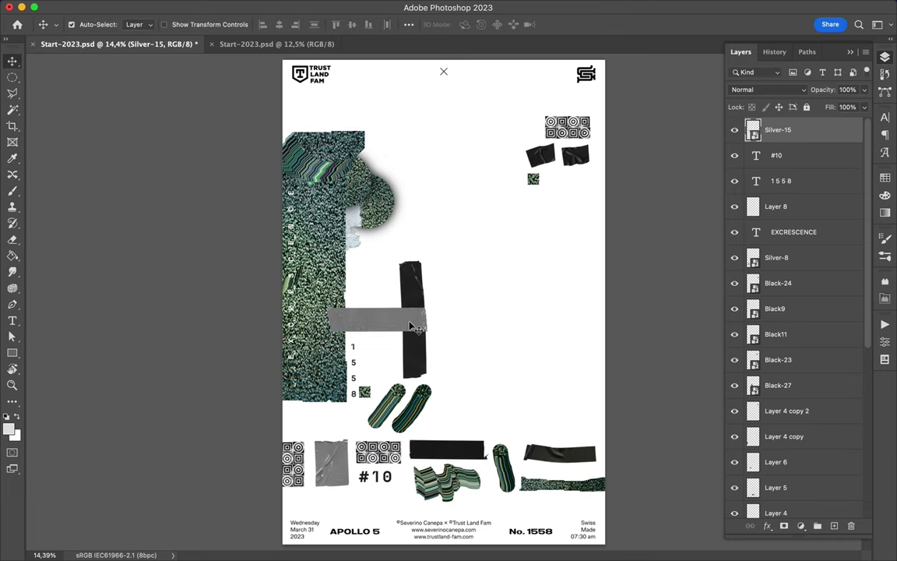
pyautogui.moveTo(410, 326); pyautogui.dragTo(374, 117)
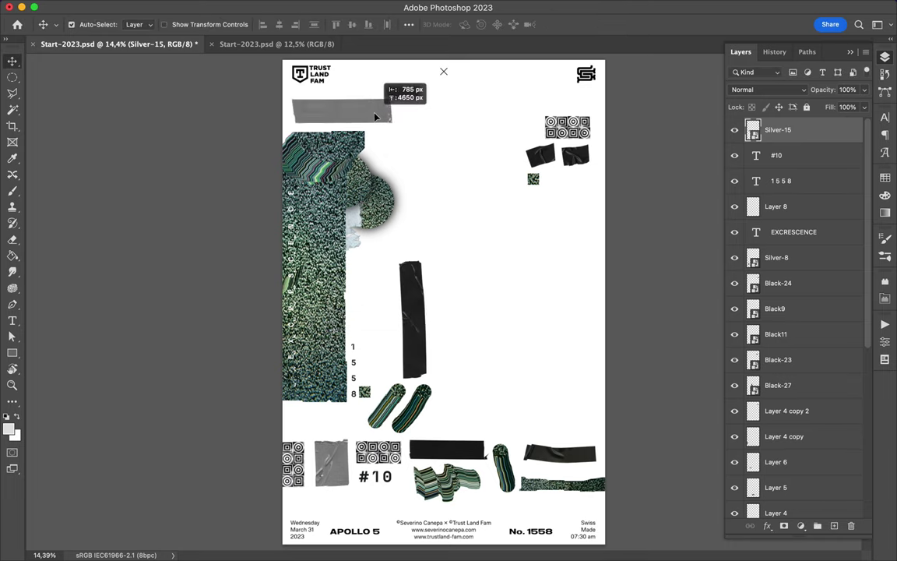
pyautogui.moveTo(374, 117); pyautogui.dragTo(373, 117)
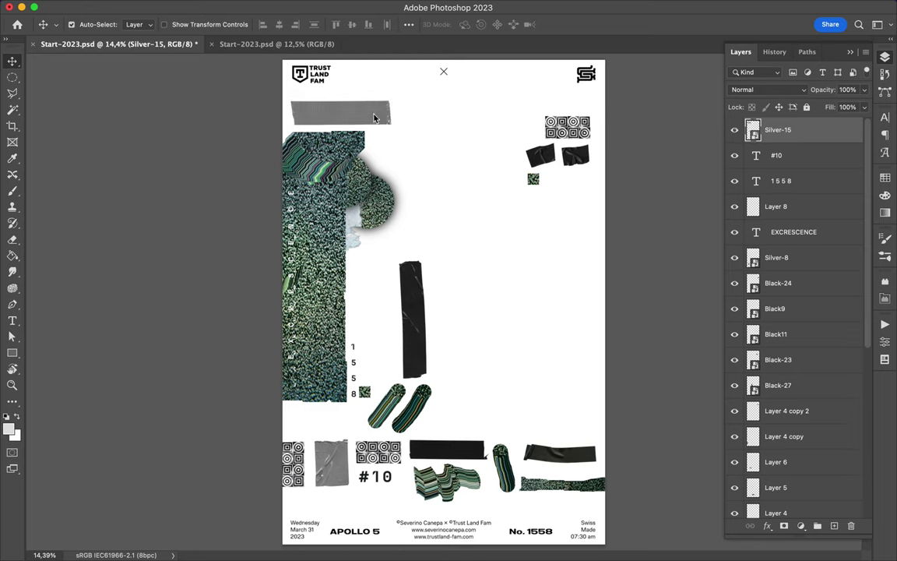
# Delete the small green square and stack the two top-right black tapes beside the tall strip.
pyautogui.click(533, 183)
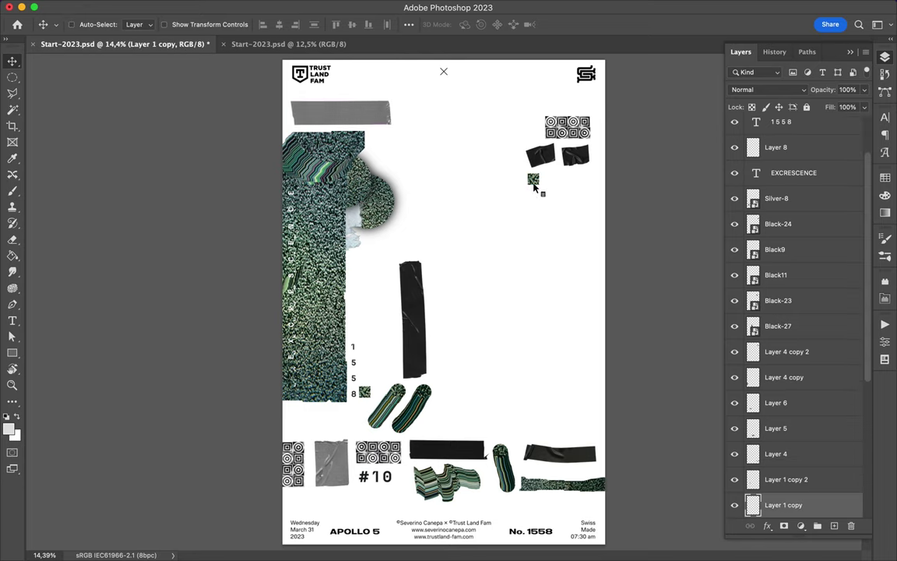
pyautogui.press('Delete')
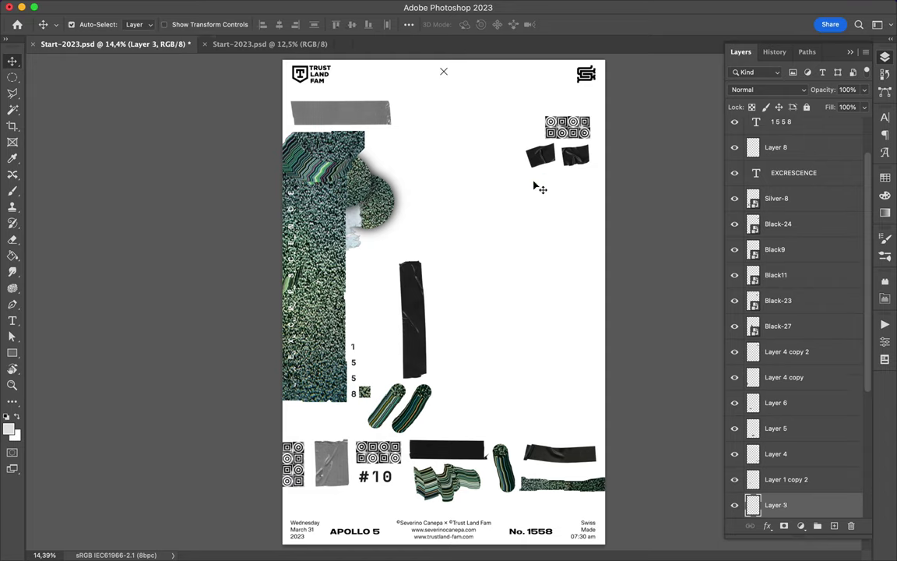
pyautogui.click(540, 159)
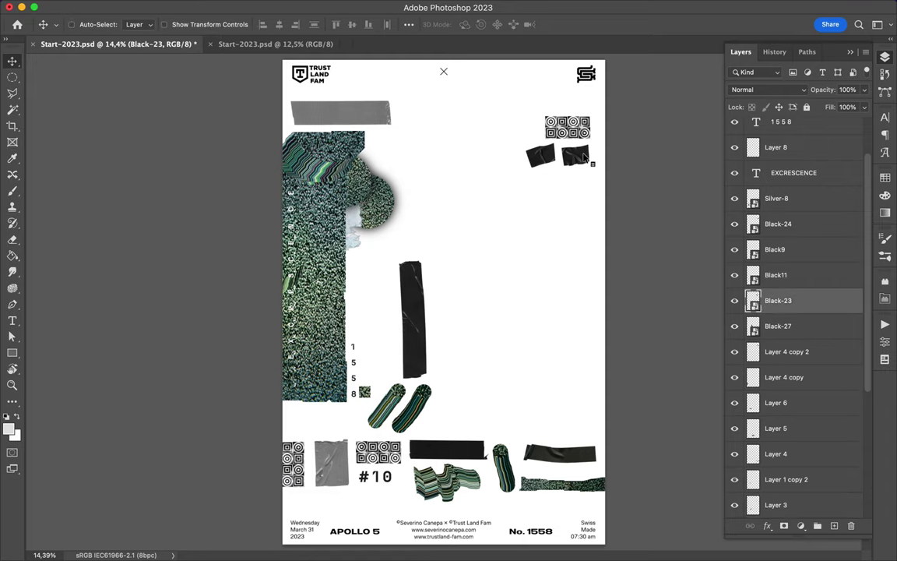
pyautogui.keyDown('shift'); pyautogui.click(589, 160); pyautogui.keyUp('shift')
pyautogui.moveTo(591, 161); pyautogui.dragTo(420, 365)
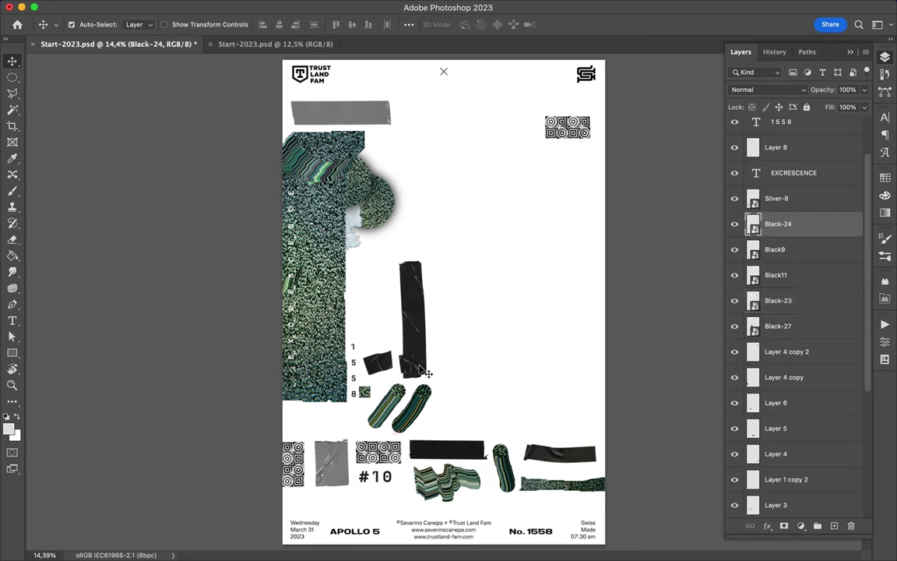
pyautogui.moveTo(422, 369); pyautogui.dragTo(381, 335)
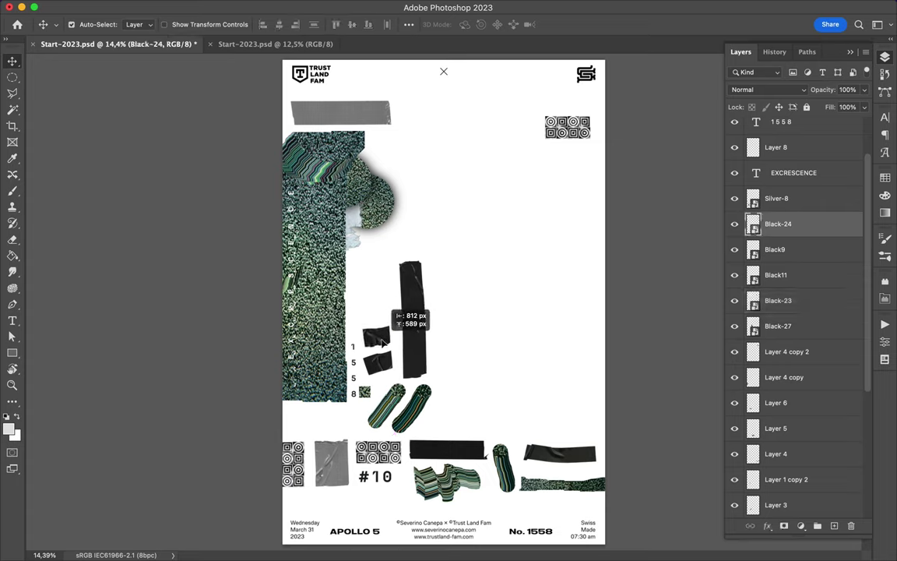
pyautogui.moveTo(382, 342); pyautogui.dragTo(380, 341)
# Turn the QR sticker upright, place it above the tapes, and line it up beside the raised tall strip.
pyautogui.click(561, 128)
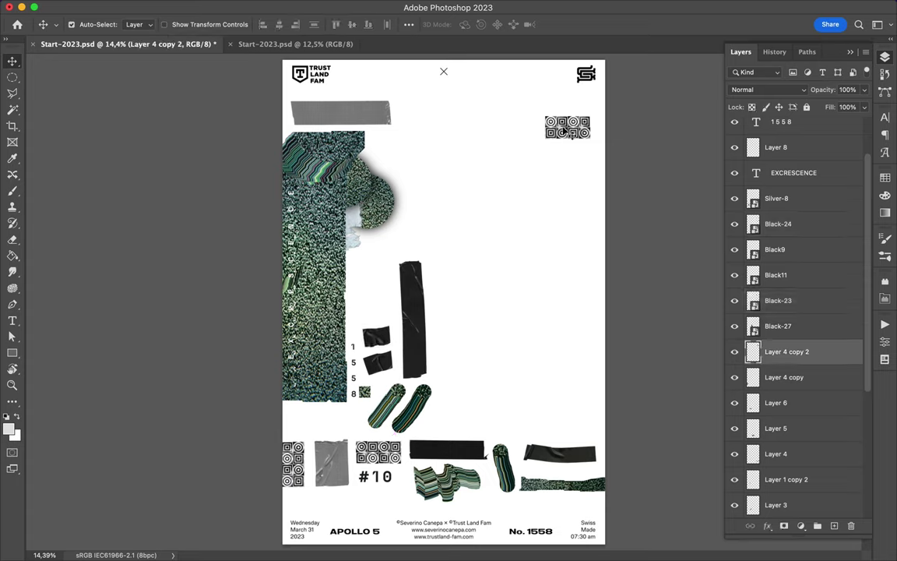
pyautogui.moveTo(560, 130); pyautogui.dragTo(373, 306)
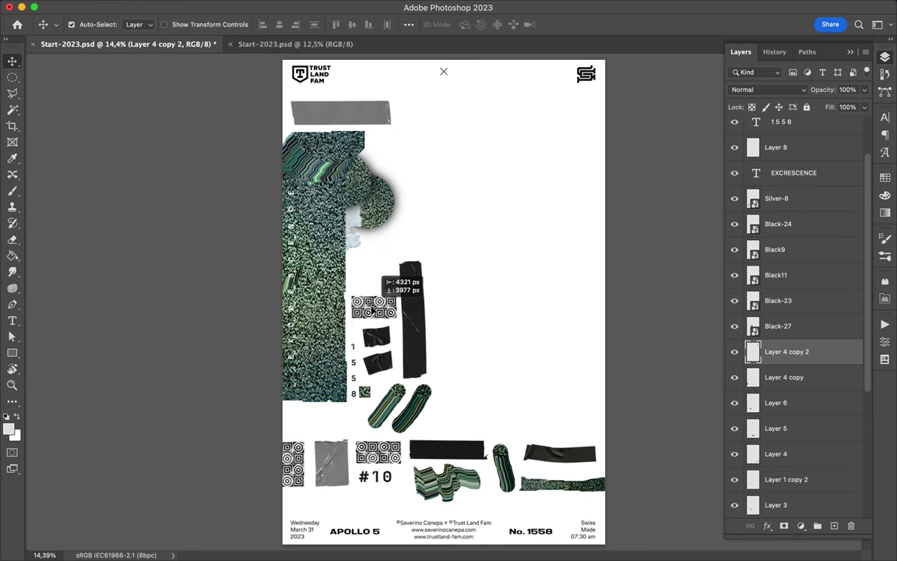
pyautogui.hotkey('ctrl', 't')
pyautogui.moveTo(349, 272); pyautogui.dragTo(416, 274)
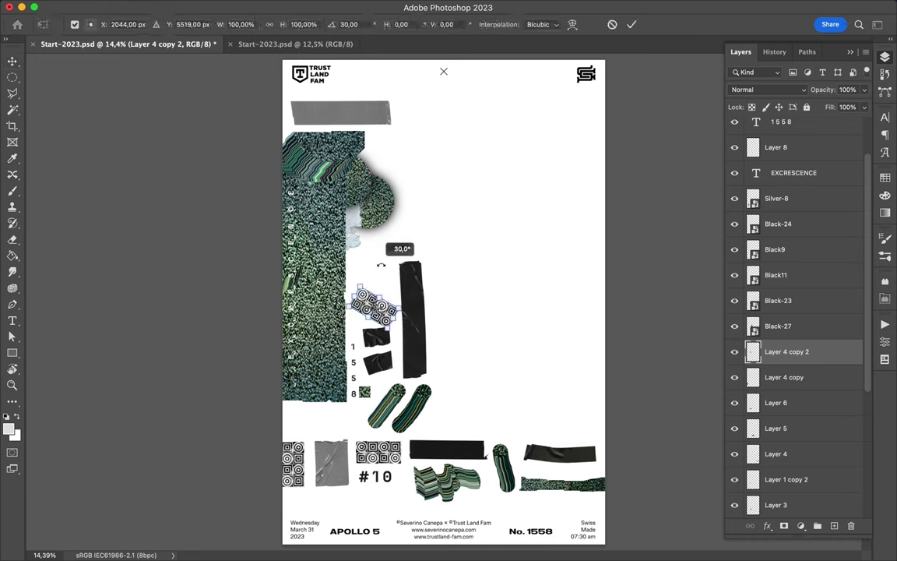
pyautogui.press('Return')
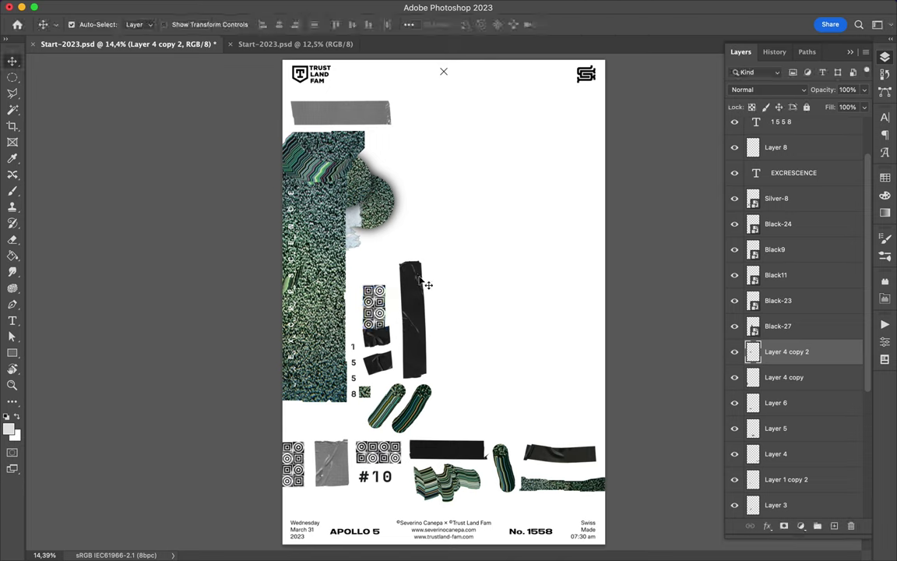
pyautogui.moveTo(377, 306); pyautogui.dragTo(368, 300)
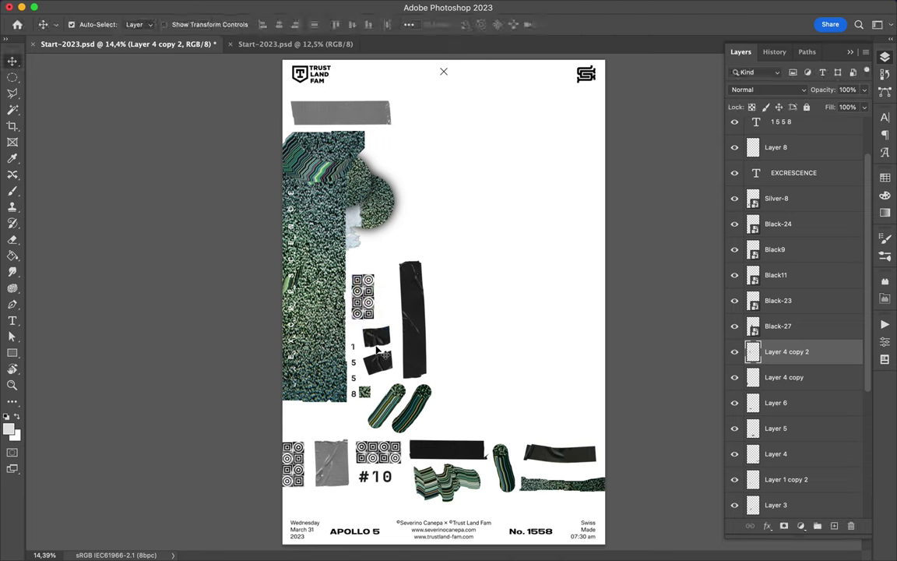
pyautogui.moveTo(405, 343)
pyautogui.mouseDown()
pyautogui.moveTo(404, 306)
pyautogui.moveTo(403, 314)
pyautogui.mouseUp()
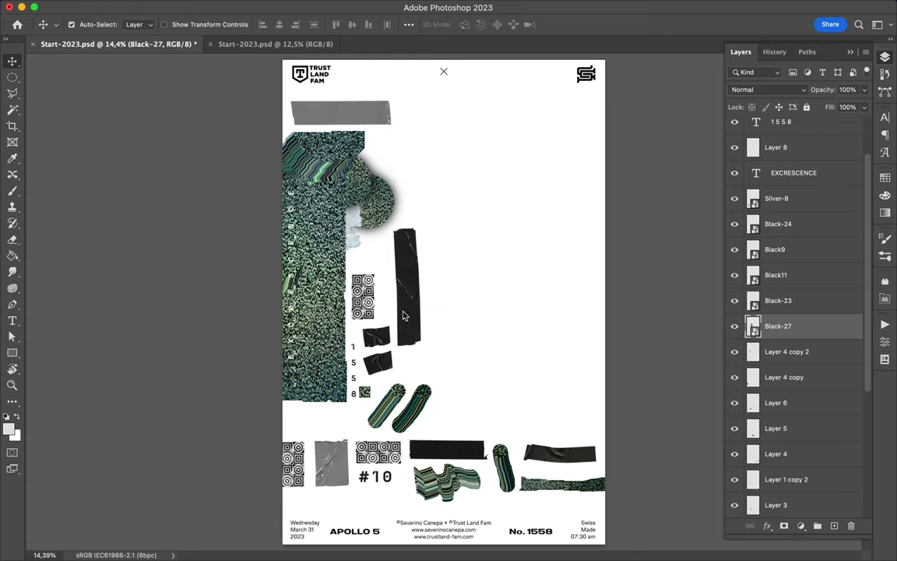
pyautogui.moveTo(336, 279); pyautogui.dragTo(383, 311)
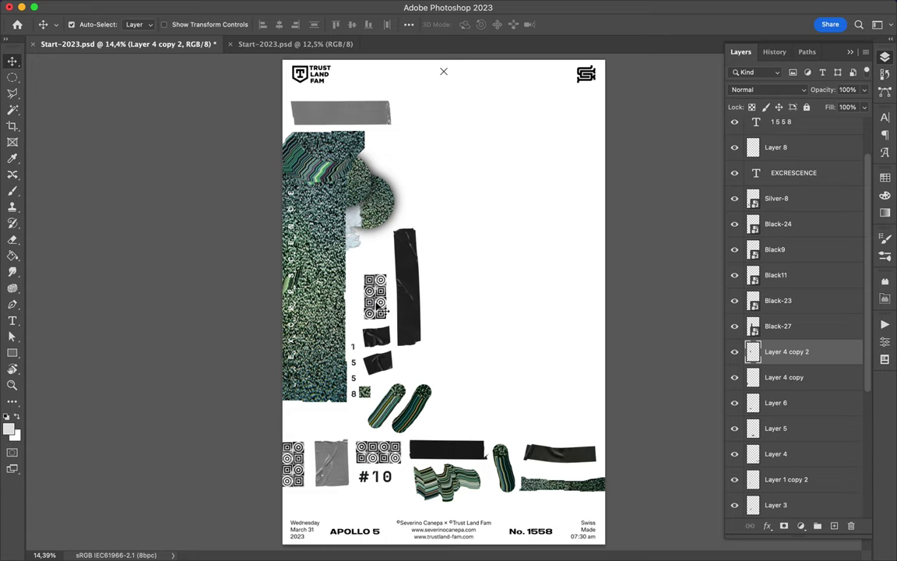
# Drop the Silver-15 grey tape above the bottom row and lift the 1558 numerals beside the QR sticker.
pyautogui.click(348, 118)
pyautogui.moveTo(347, 119); pyautogui.dragTo(302, 423)
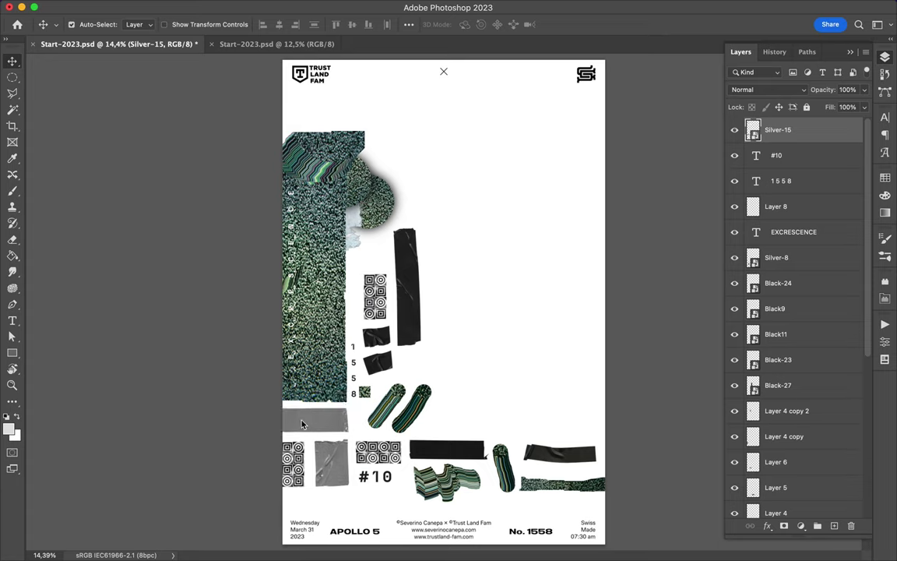
pyautogui.press('super')
pyautogui.keyDown('super'); pyautogui.click(352, 367); pyautogui.keyUp('super')
pyautogui.moveTo(355, 367); pyautogui.dragTo(356, 294)
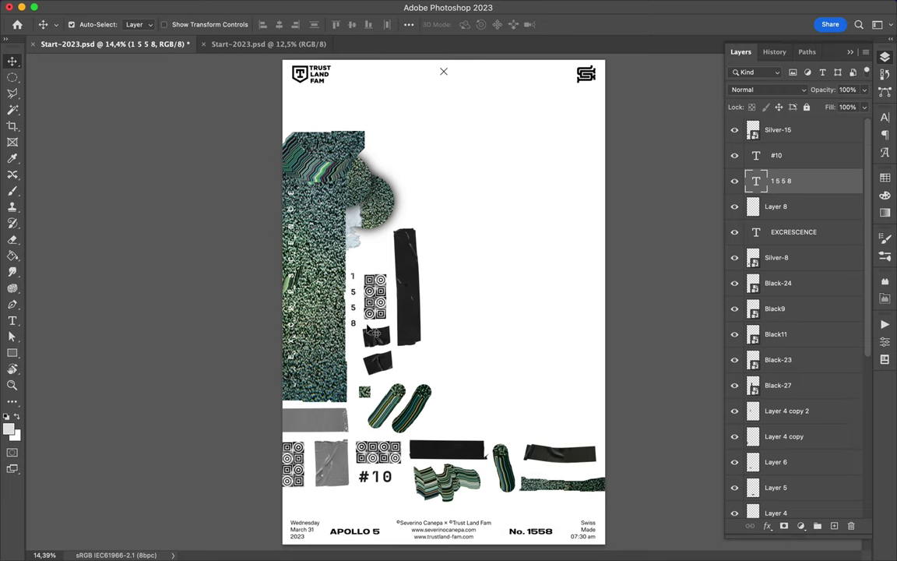
pyautogui.moveTo(359, 326); pyautogui.dragTo(359, 322)
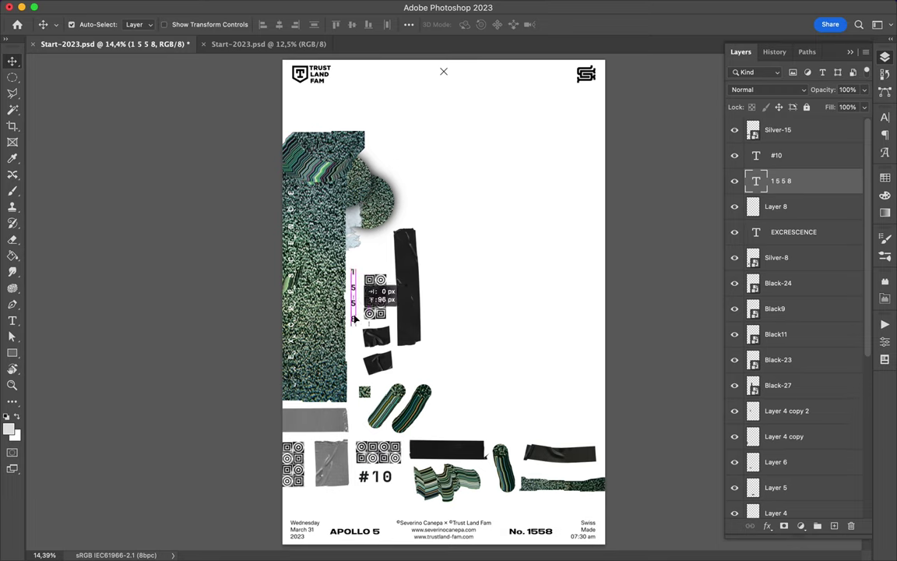
pyautogui.keyDown('super'); pyautogui.click(372, 337); pyautogui.keyUp('super')
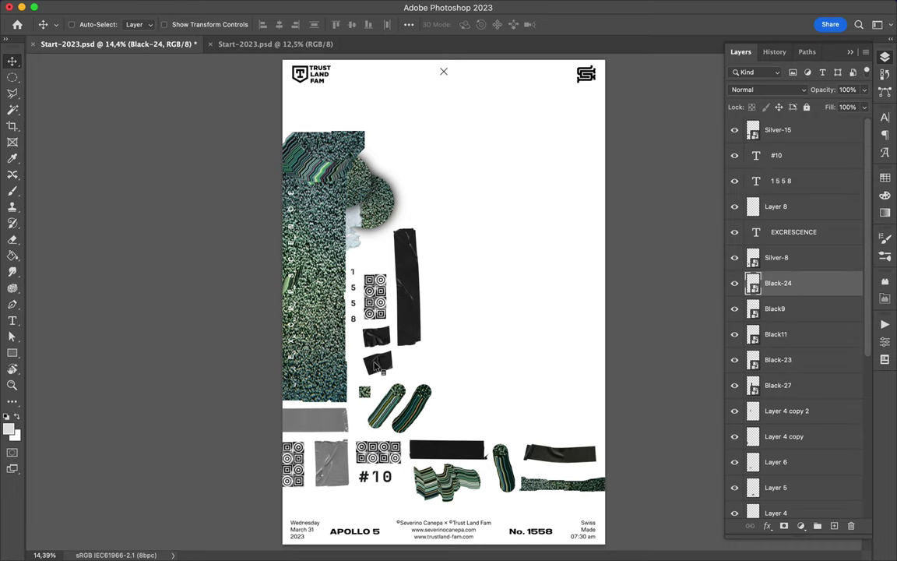
# Align both black tapes and the small square left with the numerals and lower the tall black strip.
pyautogui.keyDown('shift'); pyautogui.keyDown('super'); pyautogui.click(386, 366); pyautogui.keyUp('super'); pyautogui.keyUp('shift')
pyautogui.moveTo(385, 368); pyautogui.dragTo(367, 366)
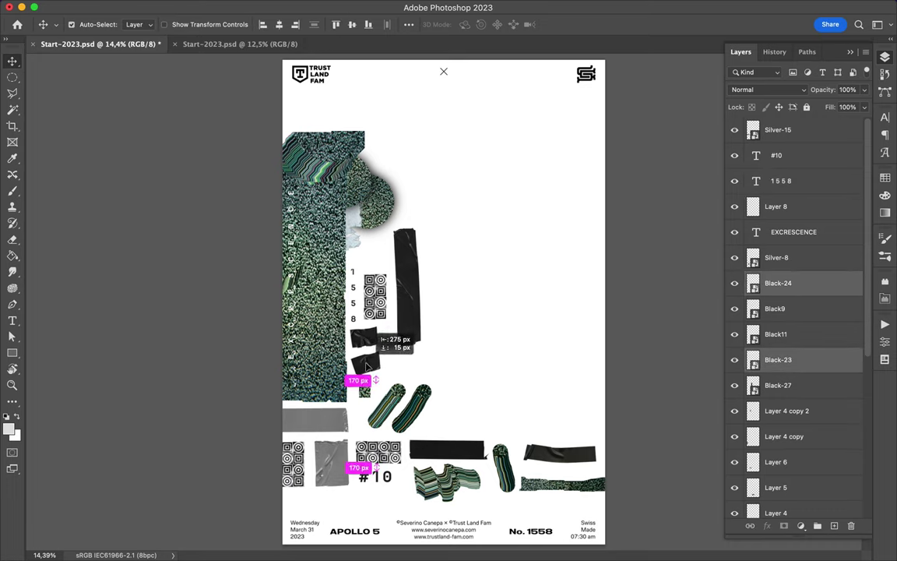
pyautogui.click(367, 393)
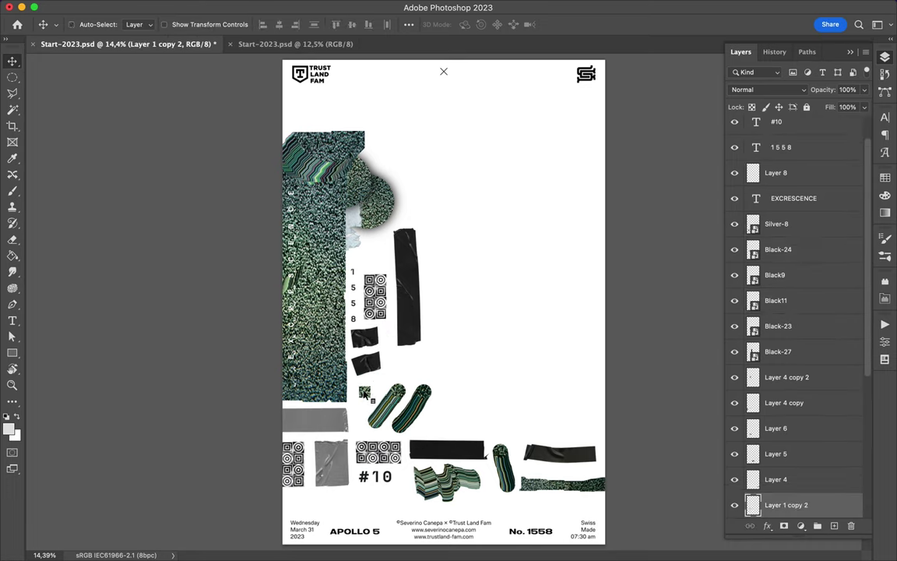
pyautogui.moveTo(373, 398); pyautogui.dragTo(364, 398)
pyautogui.moveTo(404, 330); pyautogui.dragTo(402, 352)
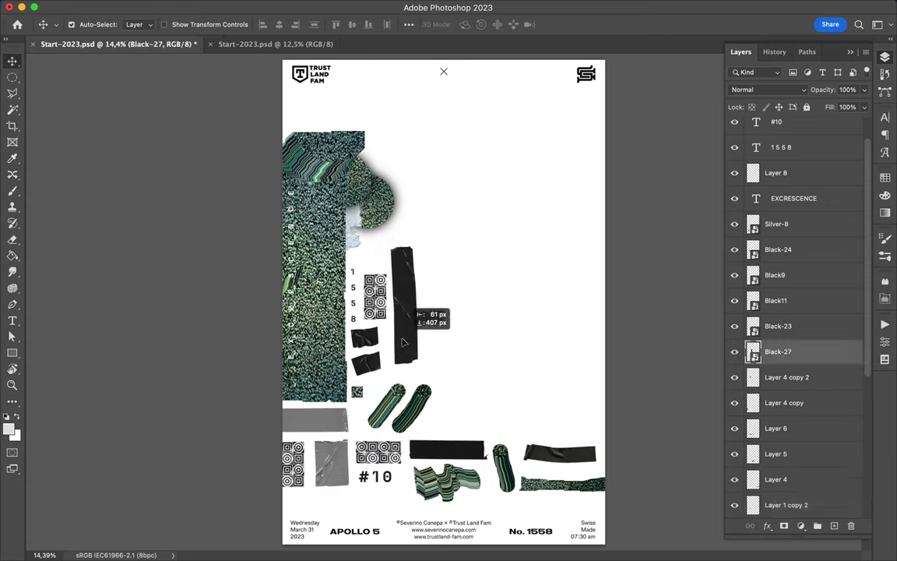
pyautogui.moveTo(401, 353); pyautogui.dragTo(403, 355)
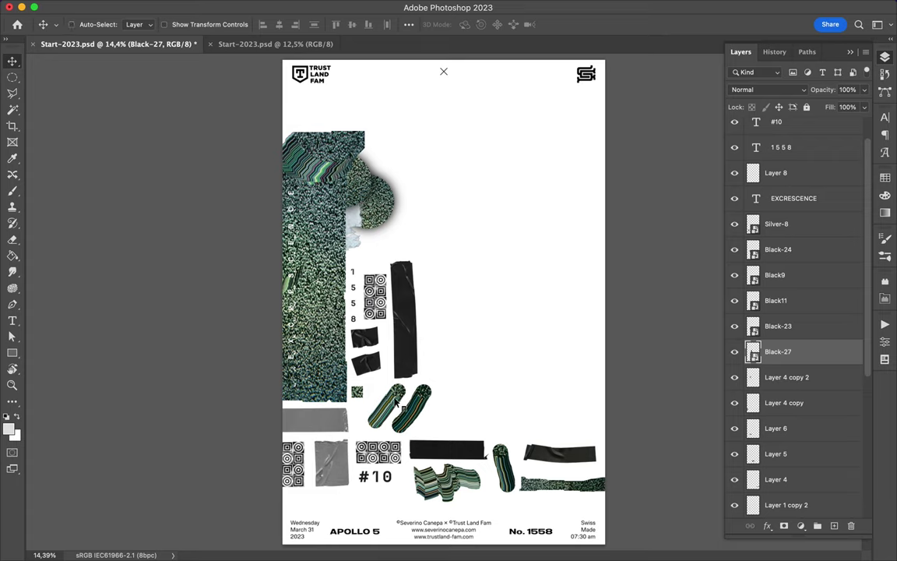
# Shift the green striped tapes left, set the small square below them, nudge the QR sticker, and save.
pyautogui.keyDown('super'); pyautogui.click(360, 361); pyautogui.keyUp('super')
pyautogui.keyDown('shift'); pyautogui.click(425, 405); pyautogui.keyUp('shift')
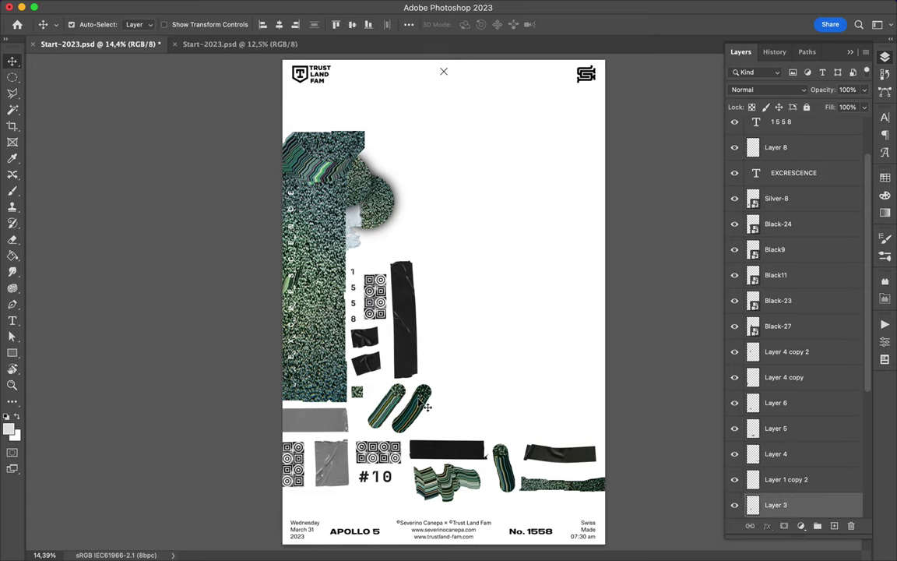
pyautogui.moveTo(427, 407); pyautogui.dragTo(413, 407)
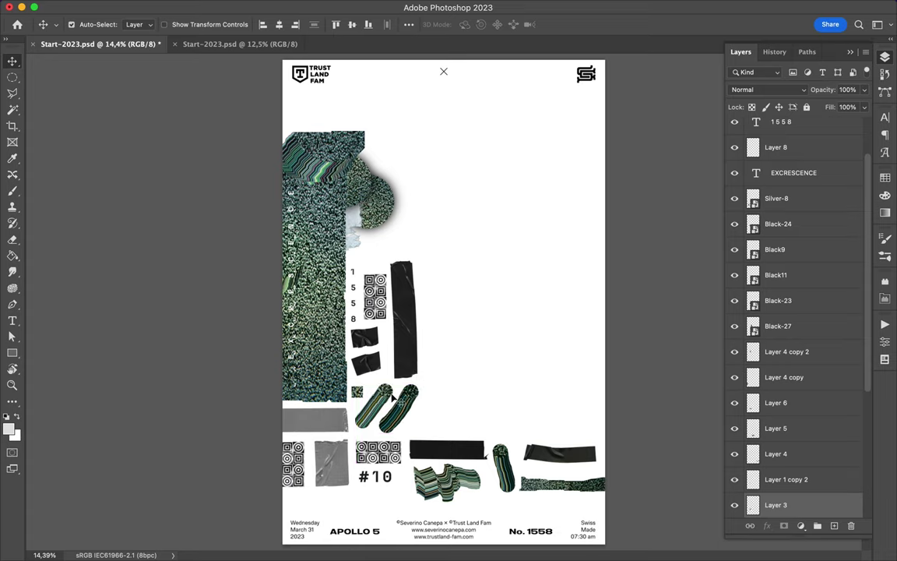
pyautogui.click(356, 393)
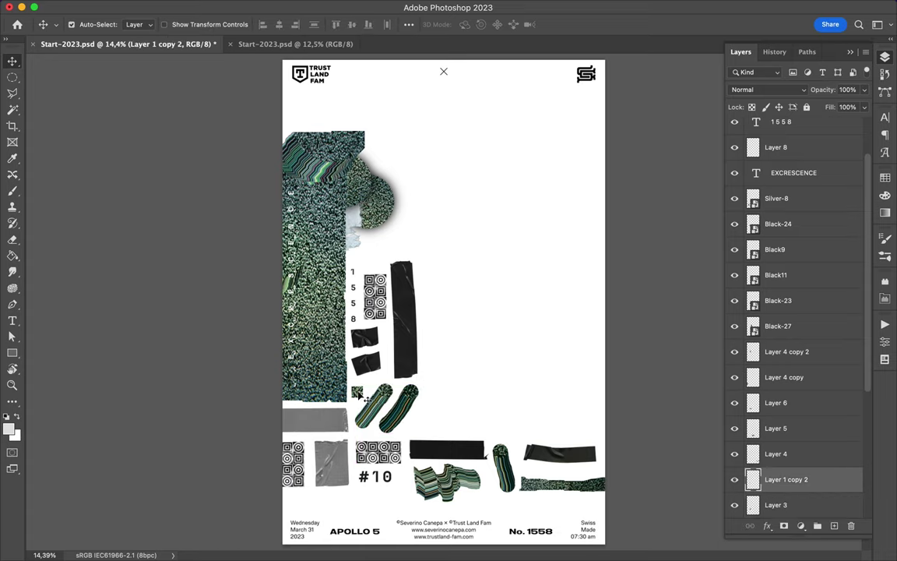
pyautogui.moveTo(358, 394); pyautogui.dragTo(415, 429)
pyautogui.press('super')
pyautogui.moveTo(379, 311); pyautogui.dragTo(382, 314)
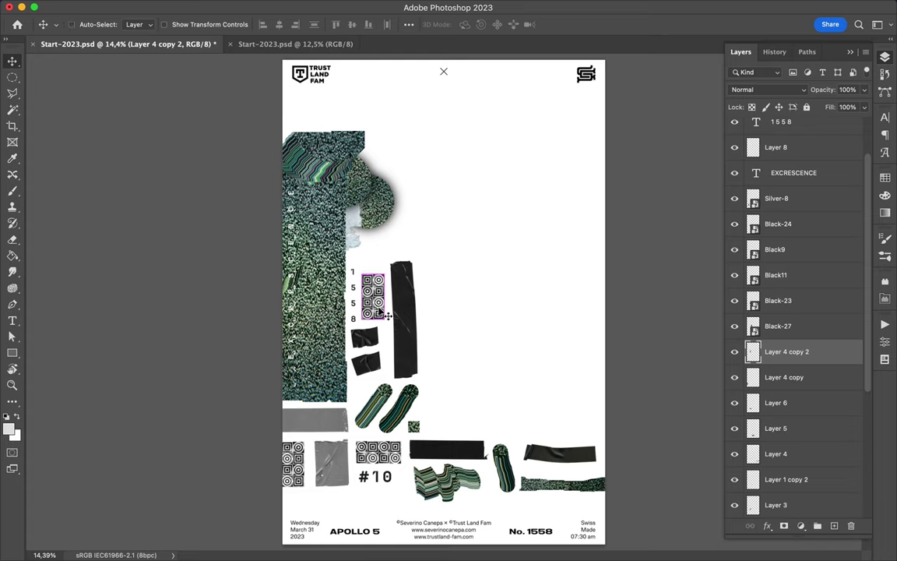
pyautogui.press('super+s')
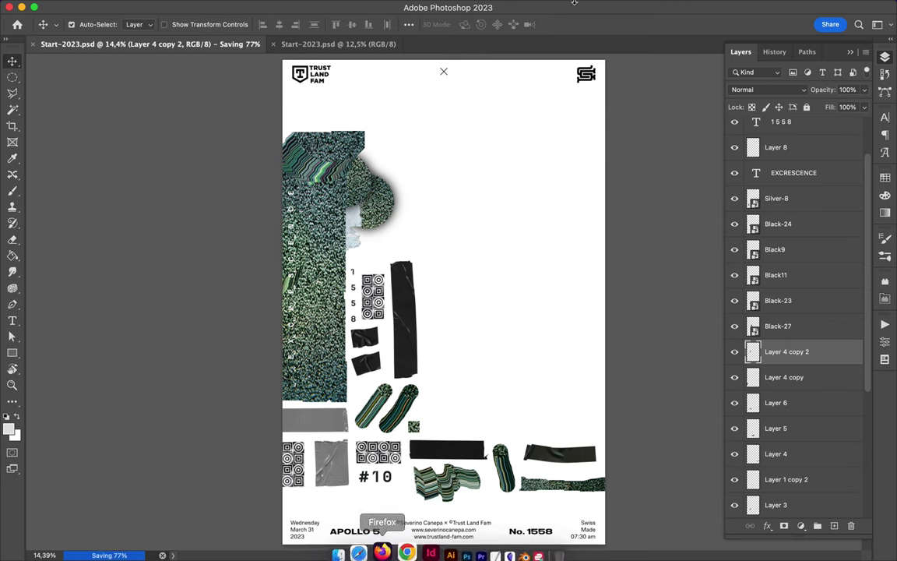
# Save the poster document with its left-aligned collage layout.
pyautogui.click(599, 7)
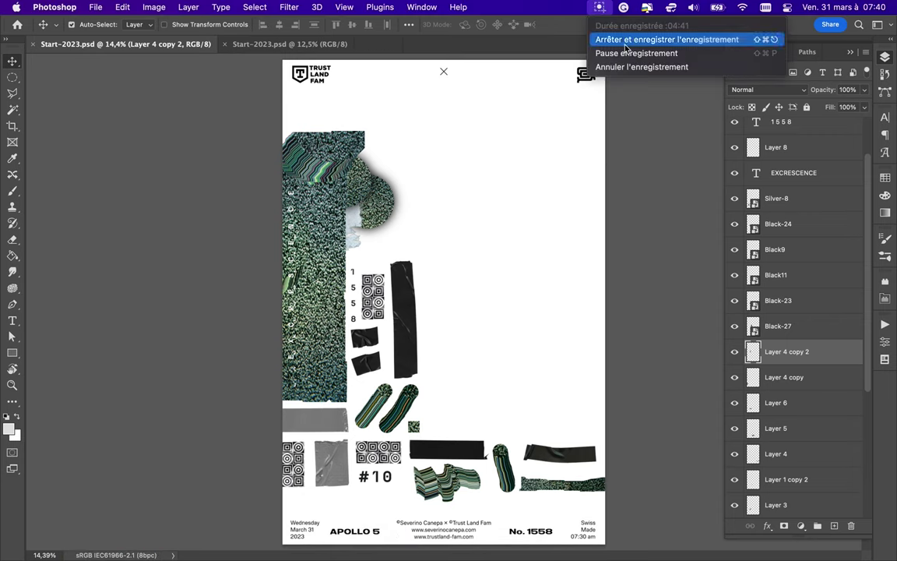
pyautogui.click(627, 39)
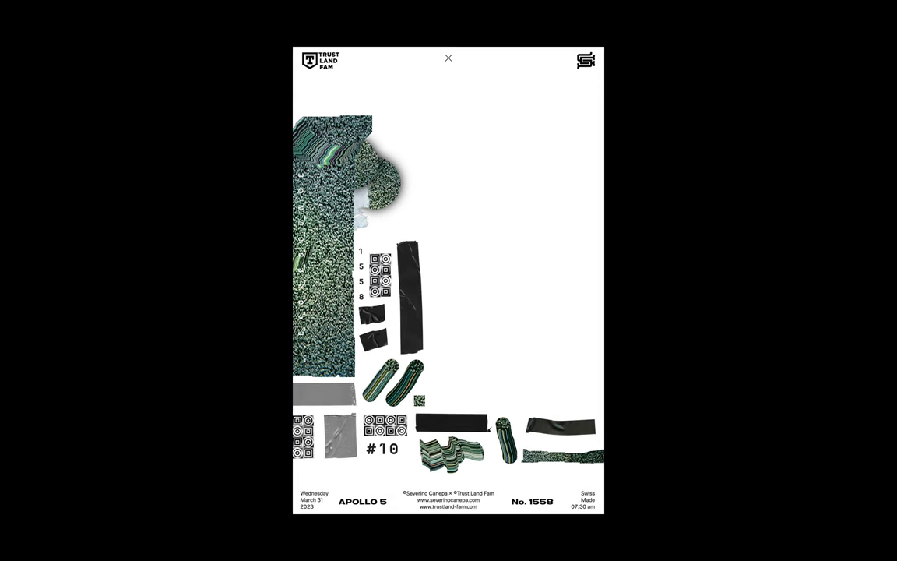